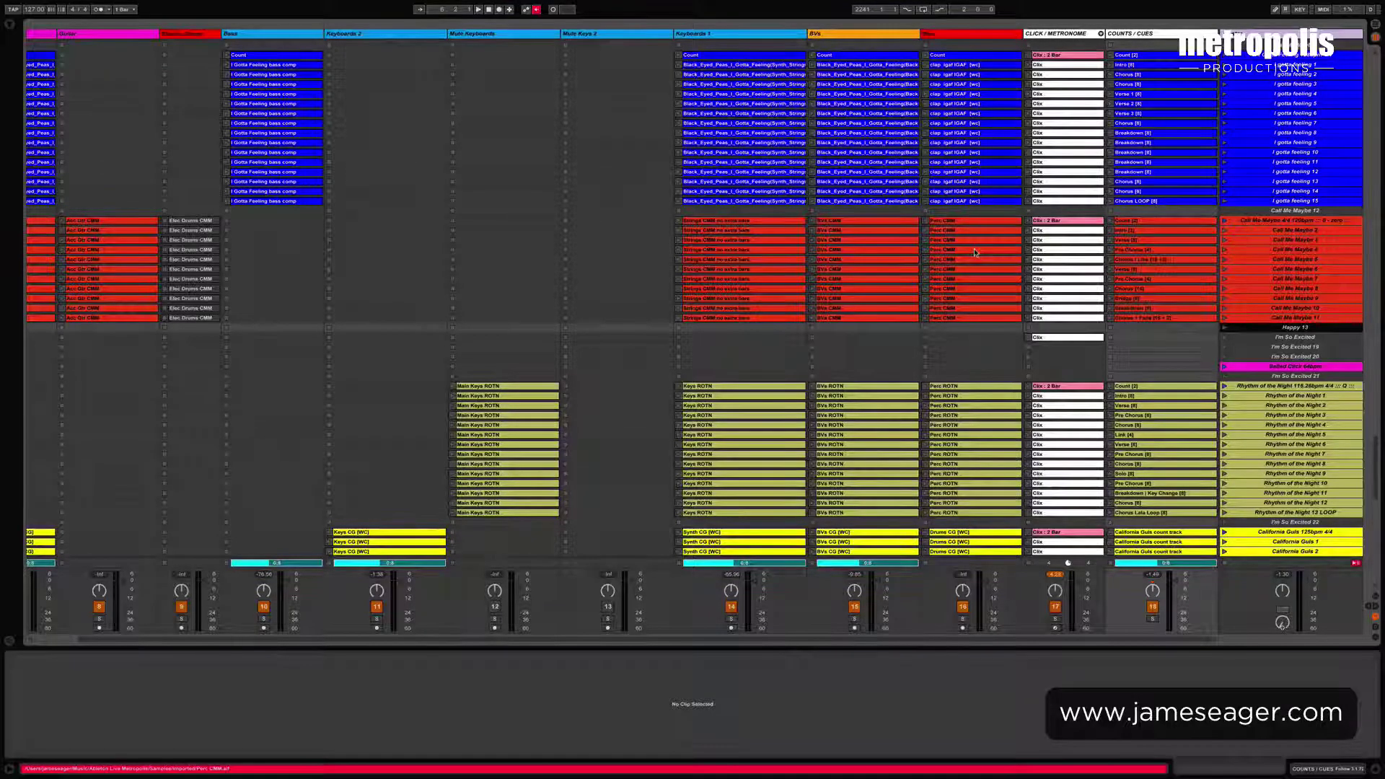
- Insert new empty Rather Be scenes above Call Me Maybe, then select the top Rather Be scene
scroll(974, 252, up, 10)
scroll(974, 251, down, 6)
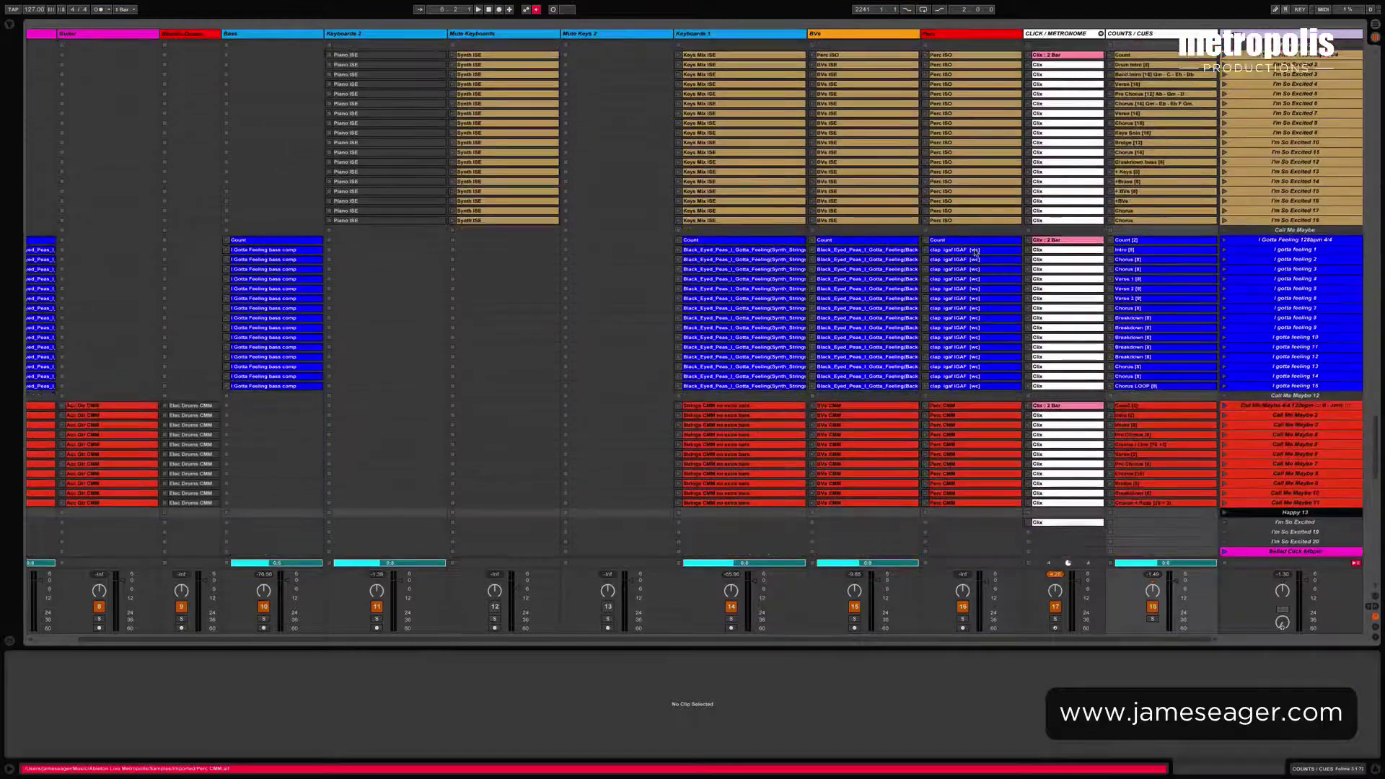
scroll(974, 251, down, 5)
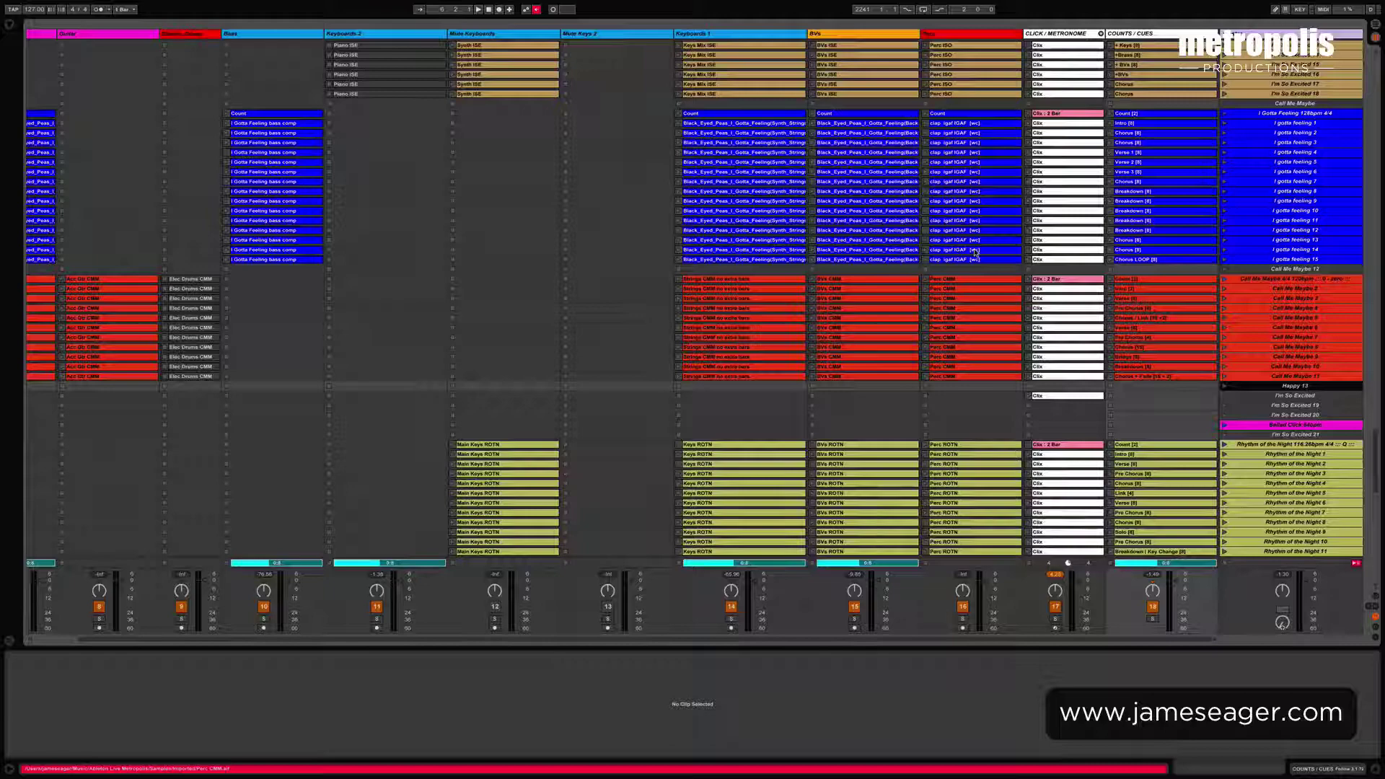
scroll(1291, 152, down, 5)
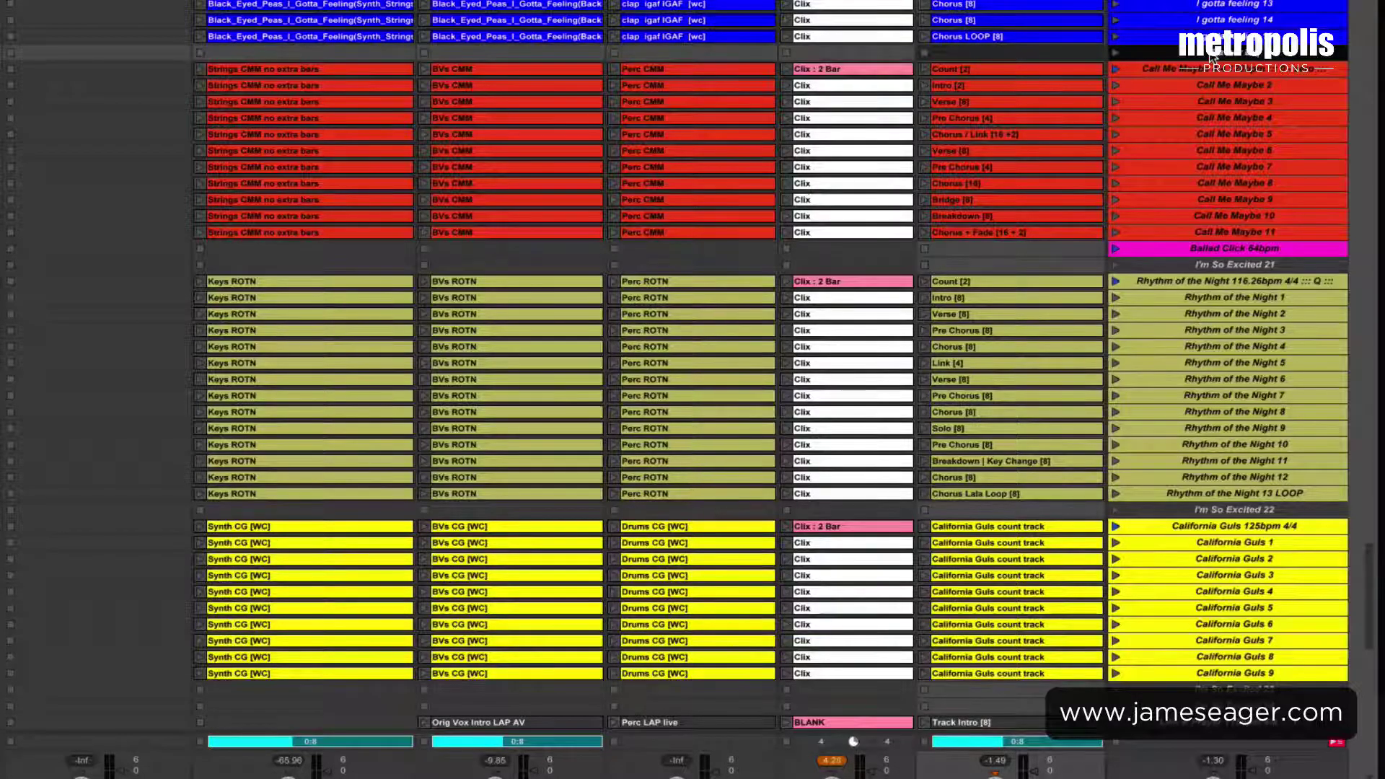
key(Down)
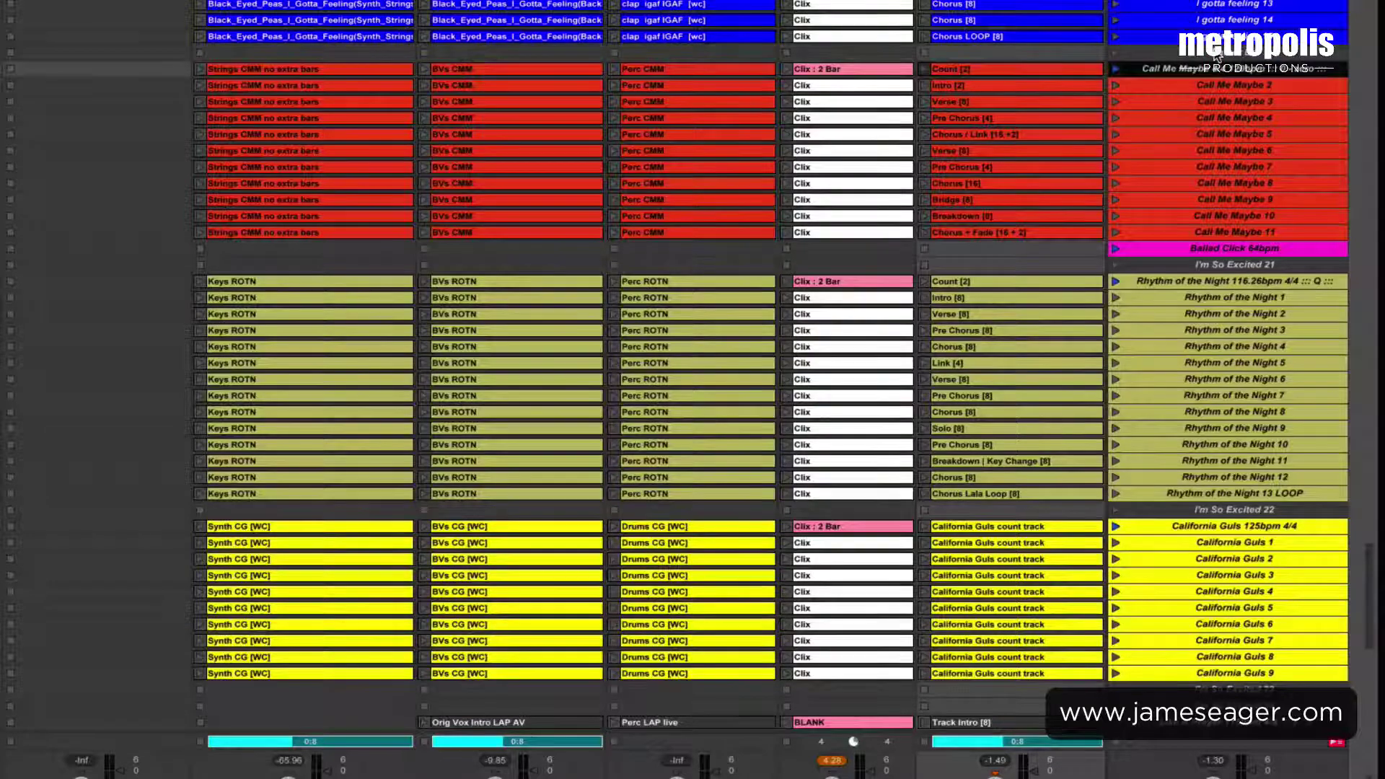
key(Up)
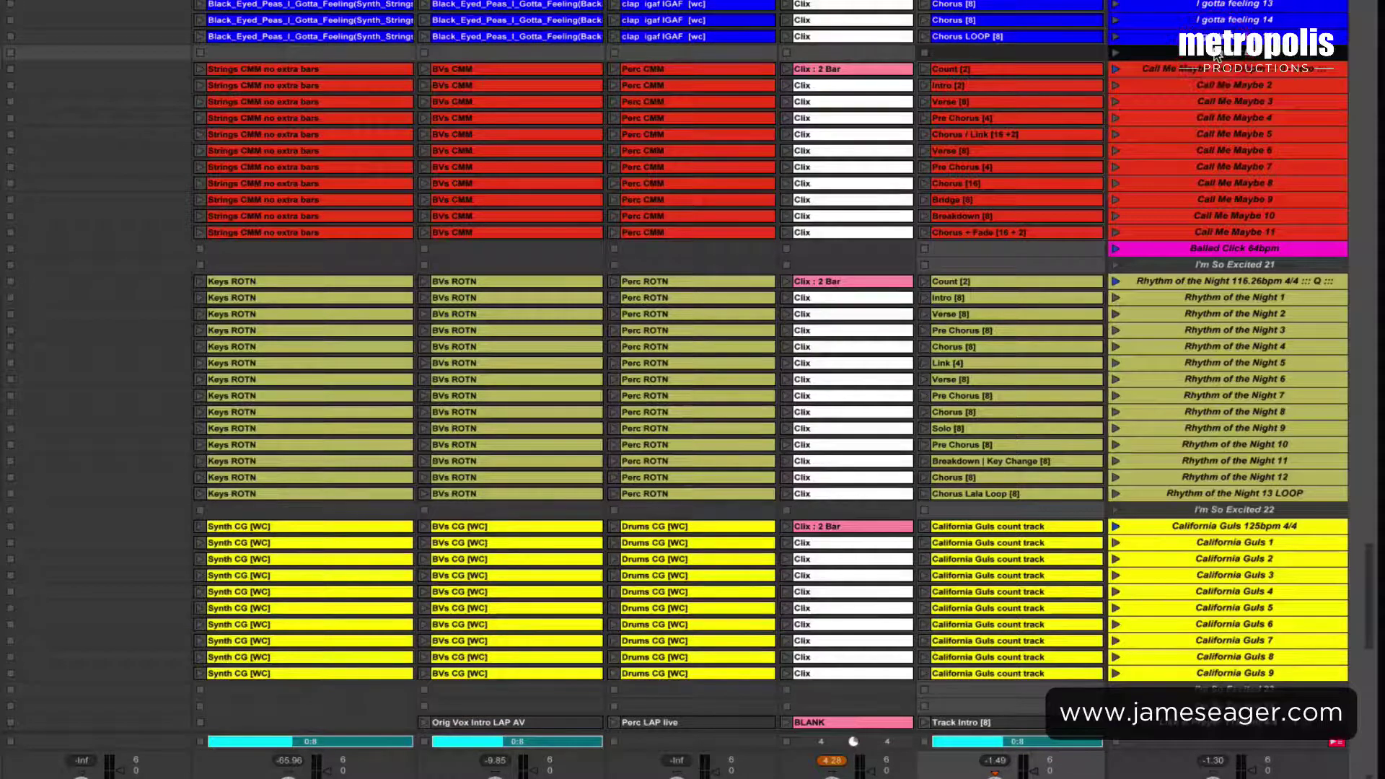
key(ctrl+i)
key(ctrl+i)
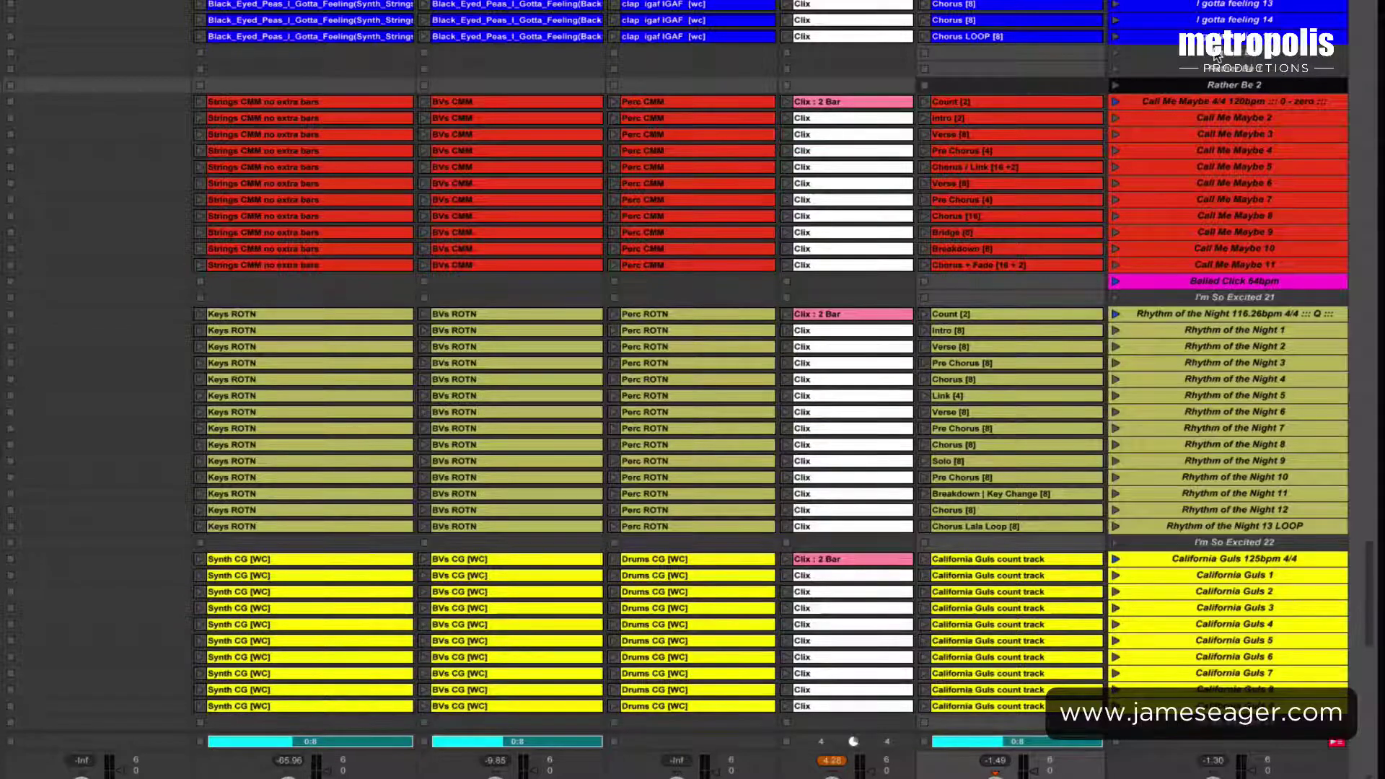
key(ctrl+d)
key(ctrl+d)
key(ctrl+d)
key(ctrl+d)
key(ctrl+d)
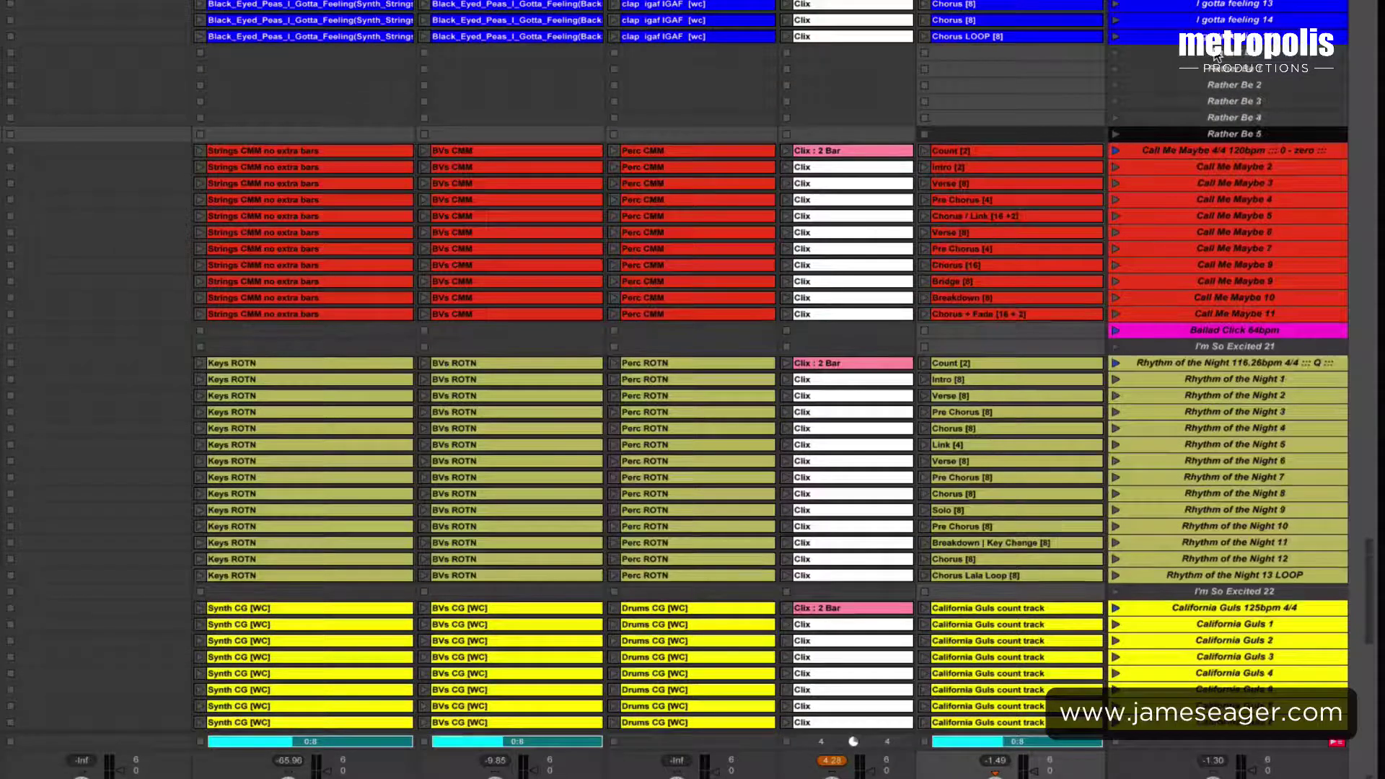
key(ctrl+d)
key(ctrl+d)
key(ctrl+d)
key(ctrl+d)
key(ctrl+d)
key(ctrl+d)
key(ctrl+d)
key(ctrl+d)
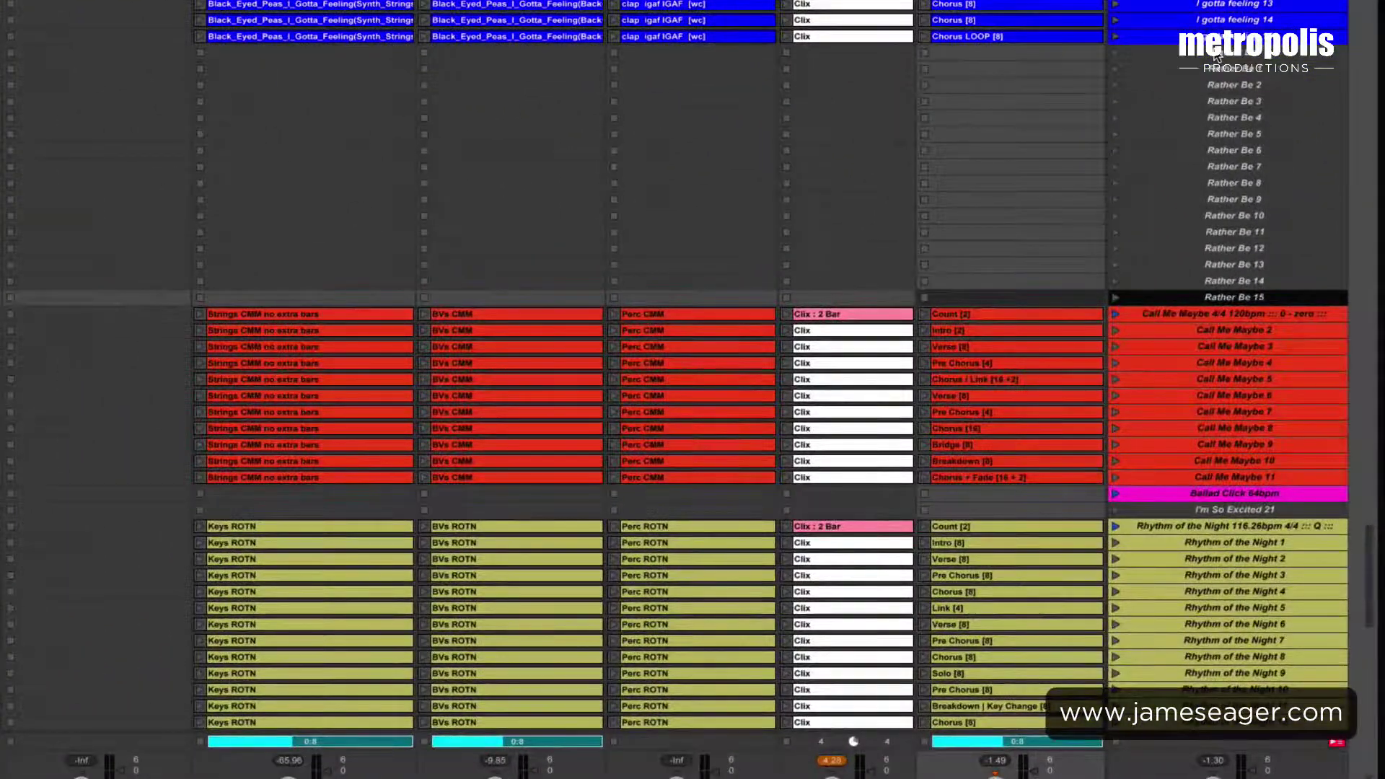
click(1231, 55)
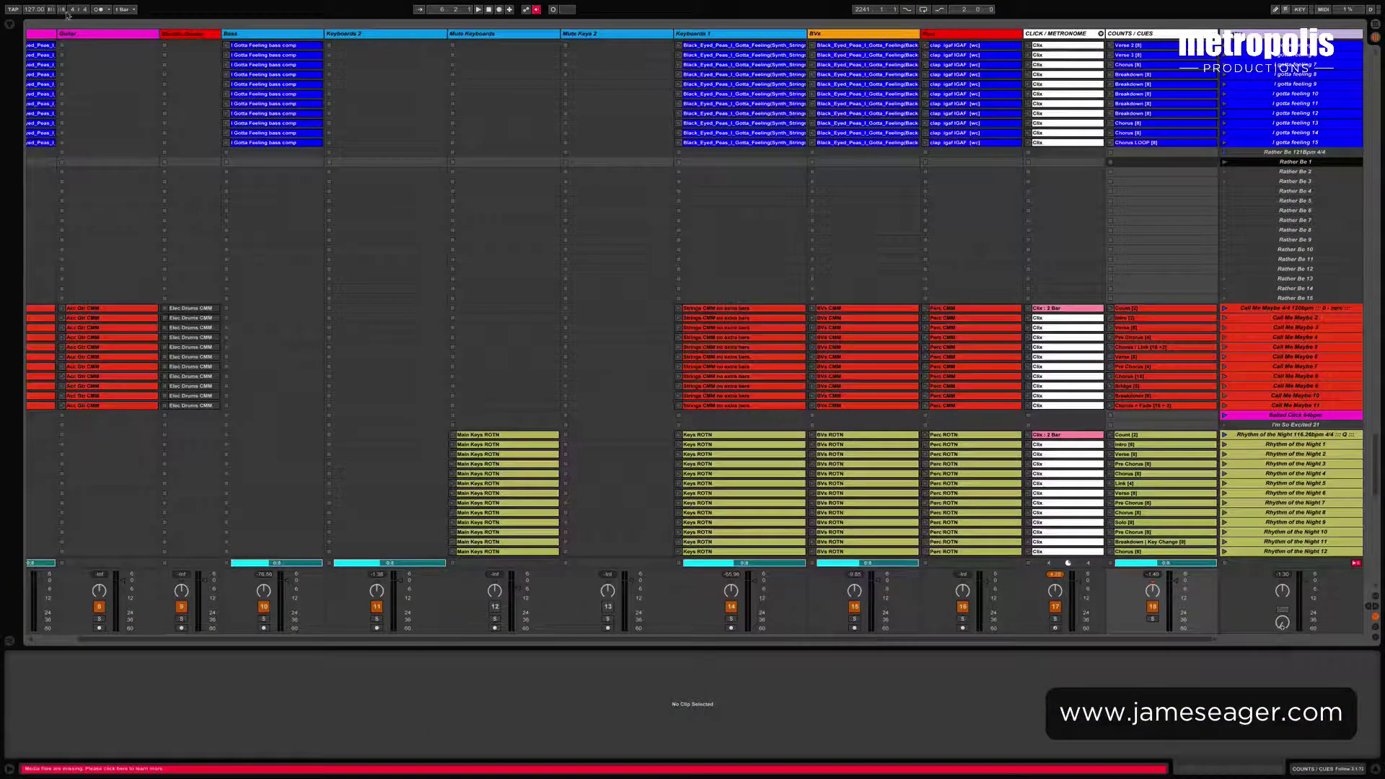
- In the browser, expand Song Clips and list the tracks of Rather Be Video 121bpm.als
click(9, 25)
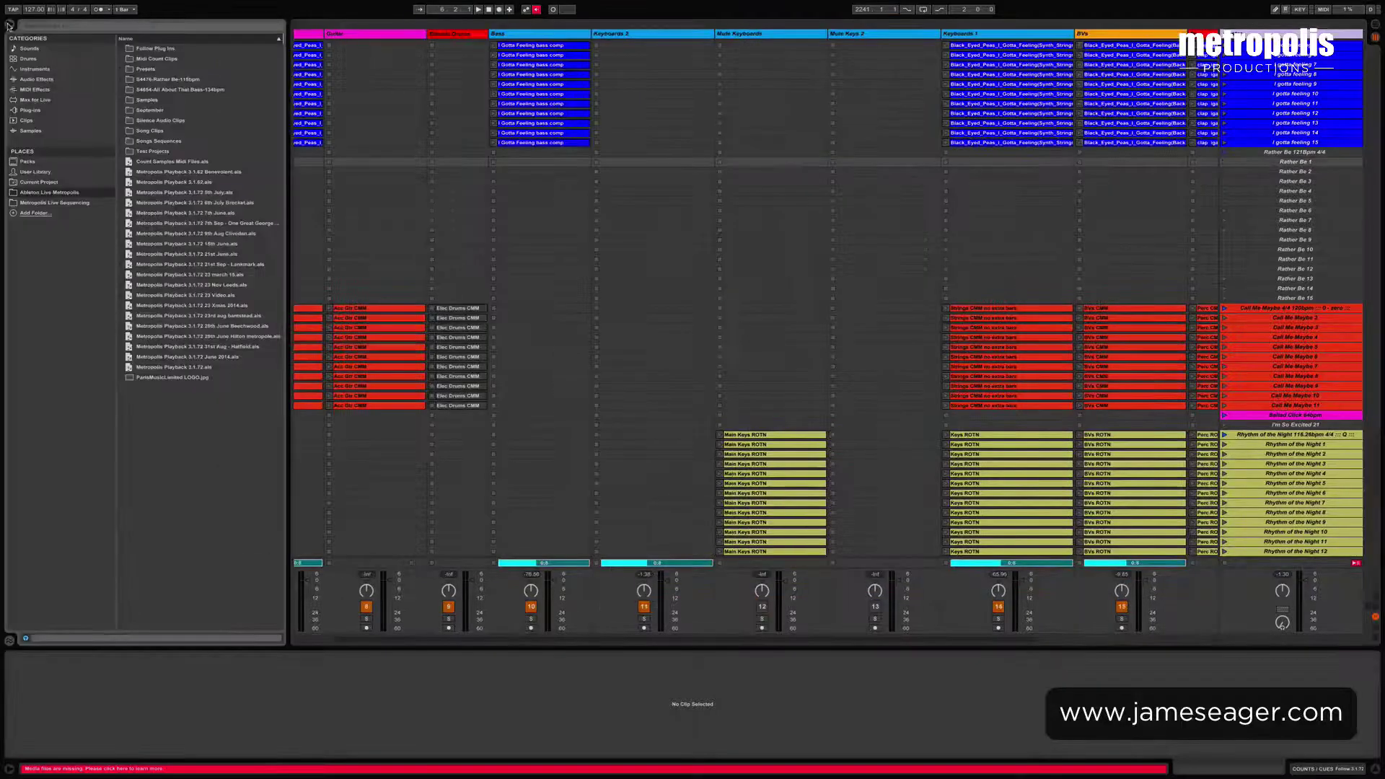
click(124, 131)
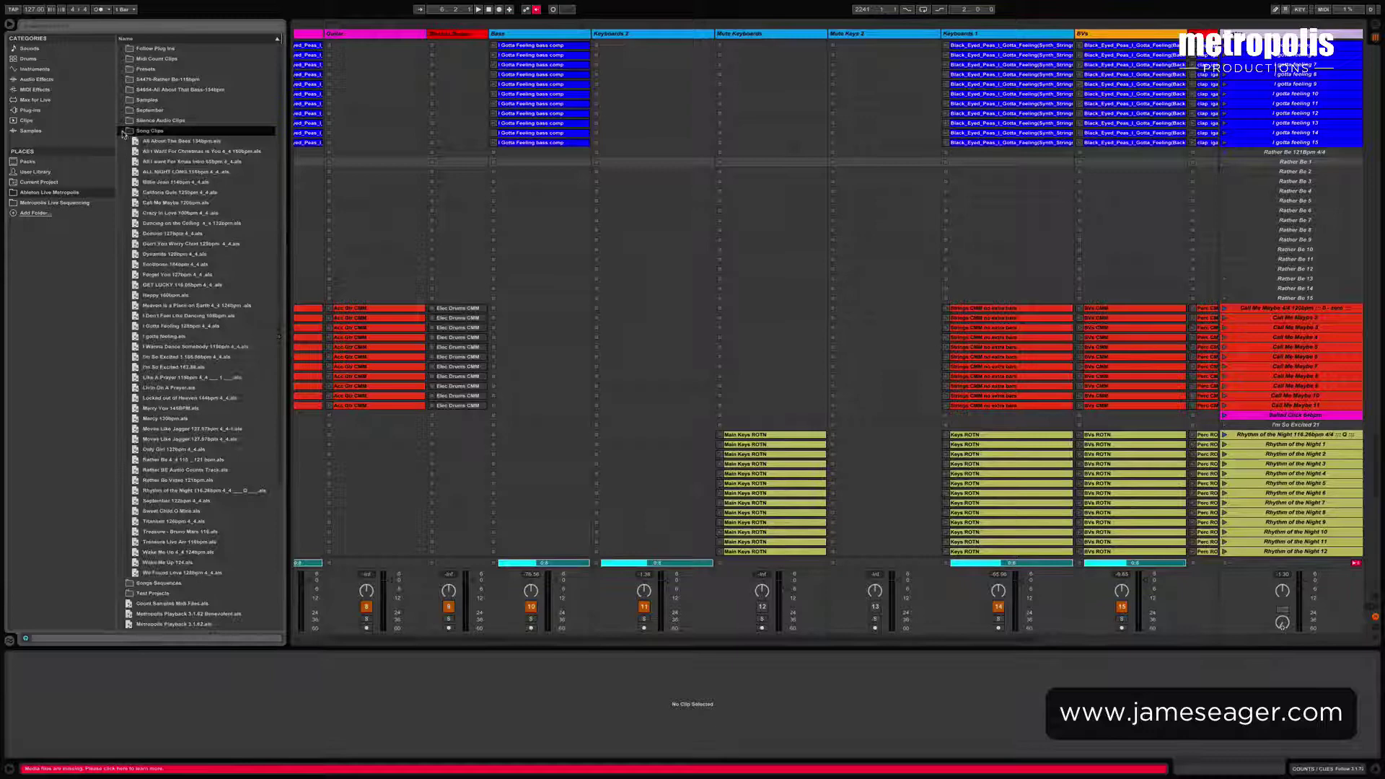
click(129, 481)
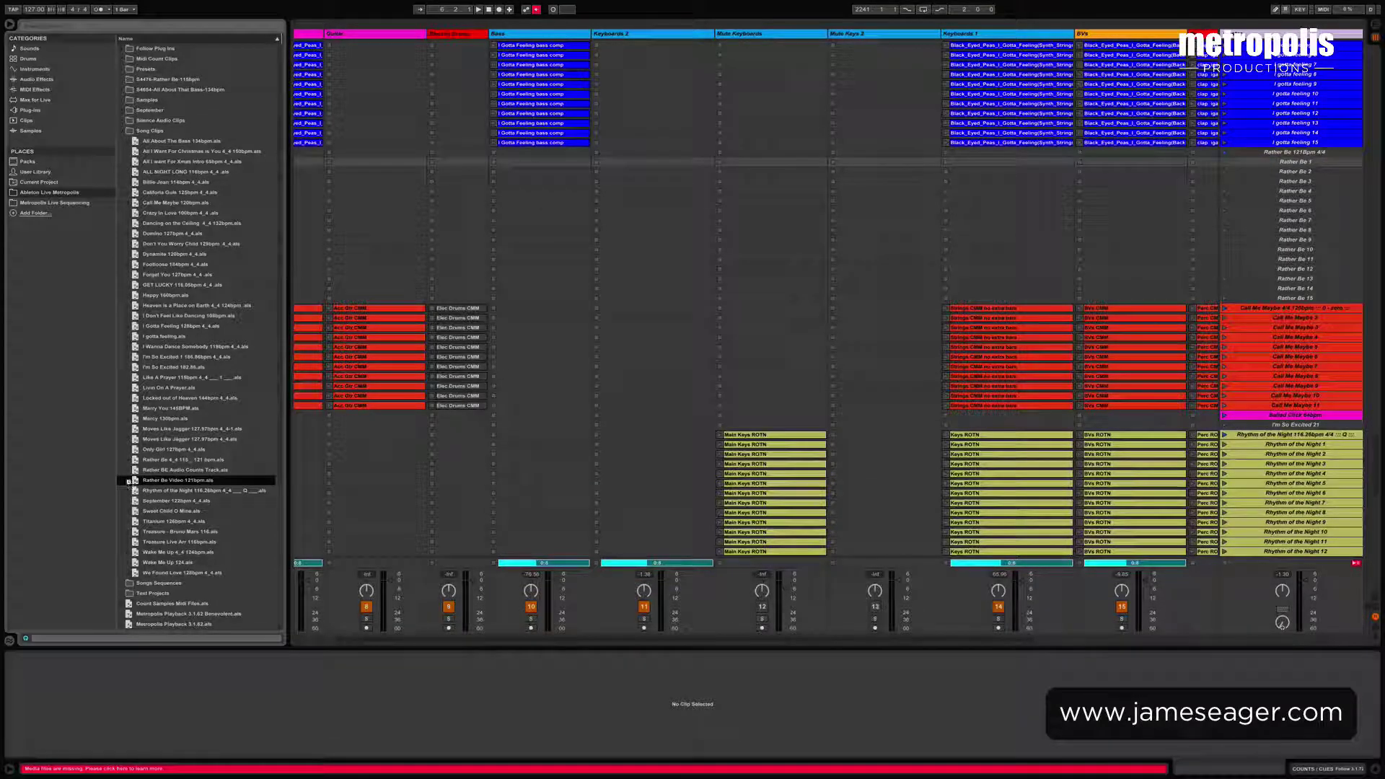
click(130, 481)
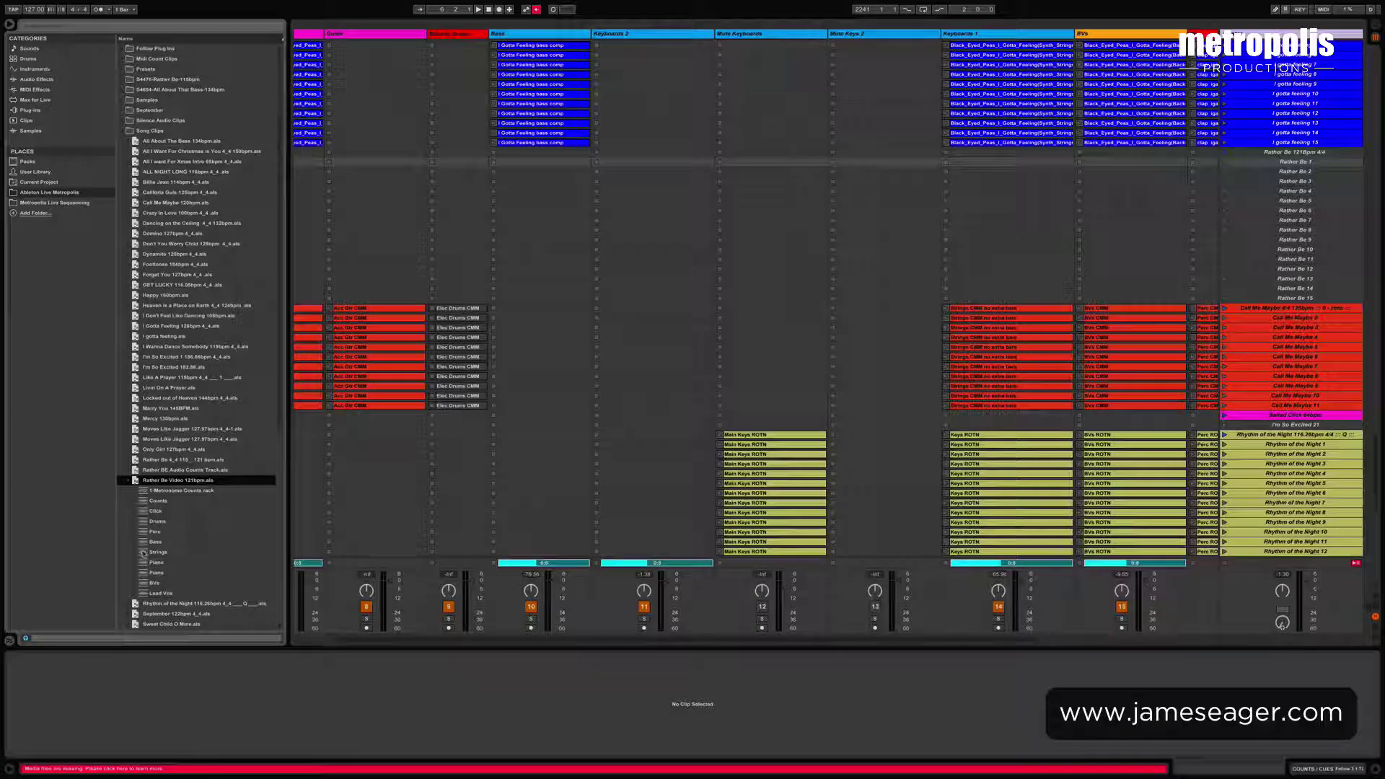
- Drag the Rather Be Strings, BVs, Perc and Counts clips into their matching tracks on the new scenes
drag(144, 555, 964, 163)
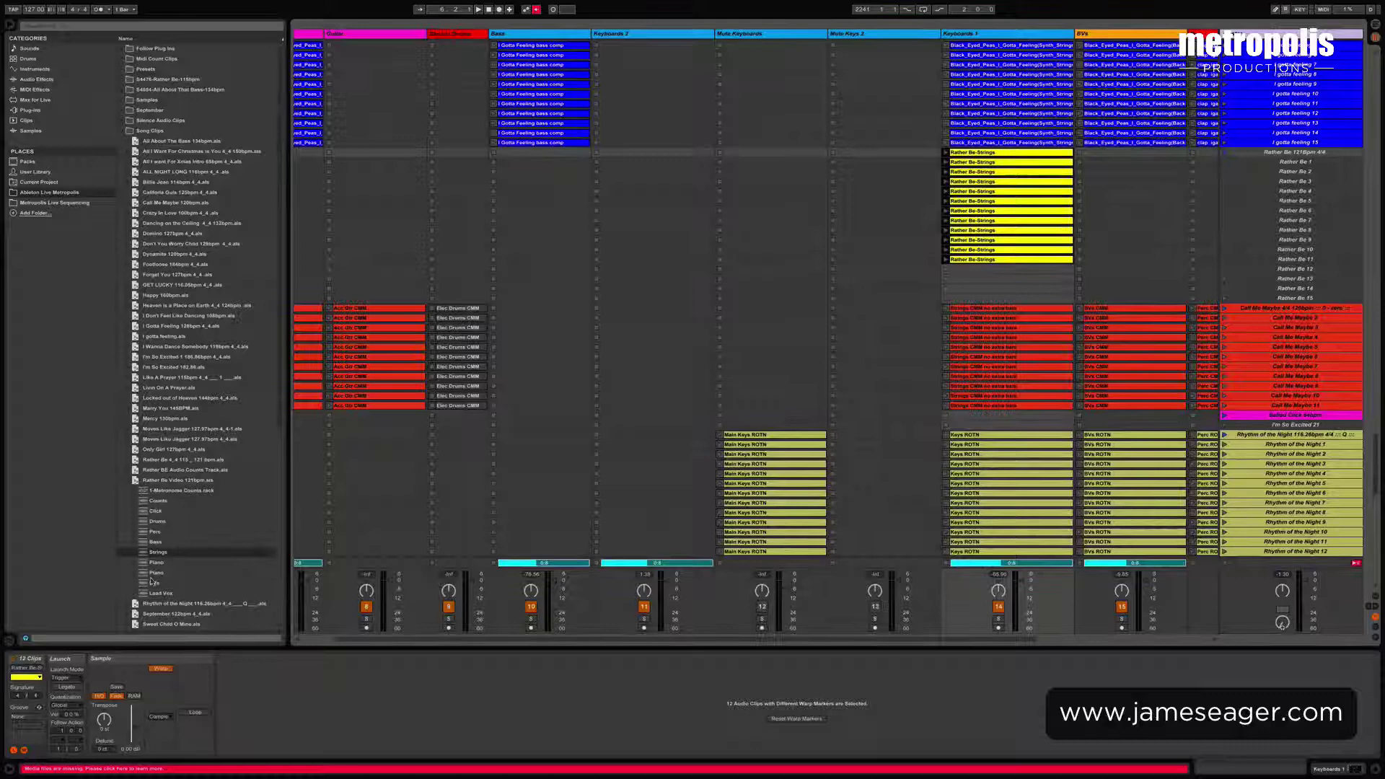
drag(147, 583, 1115, 154)
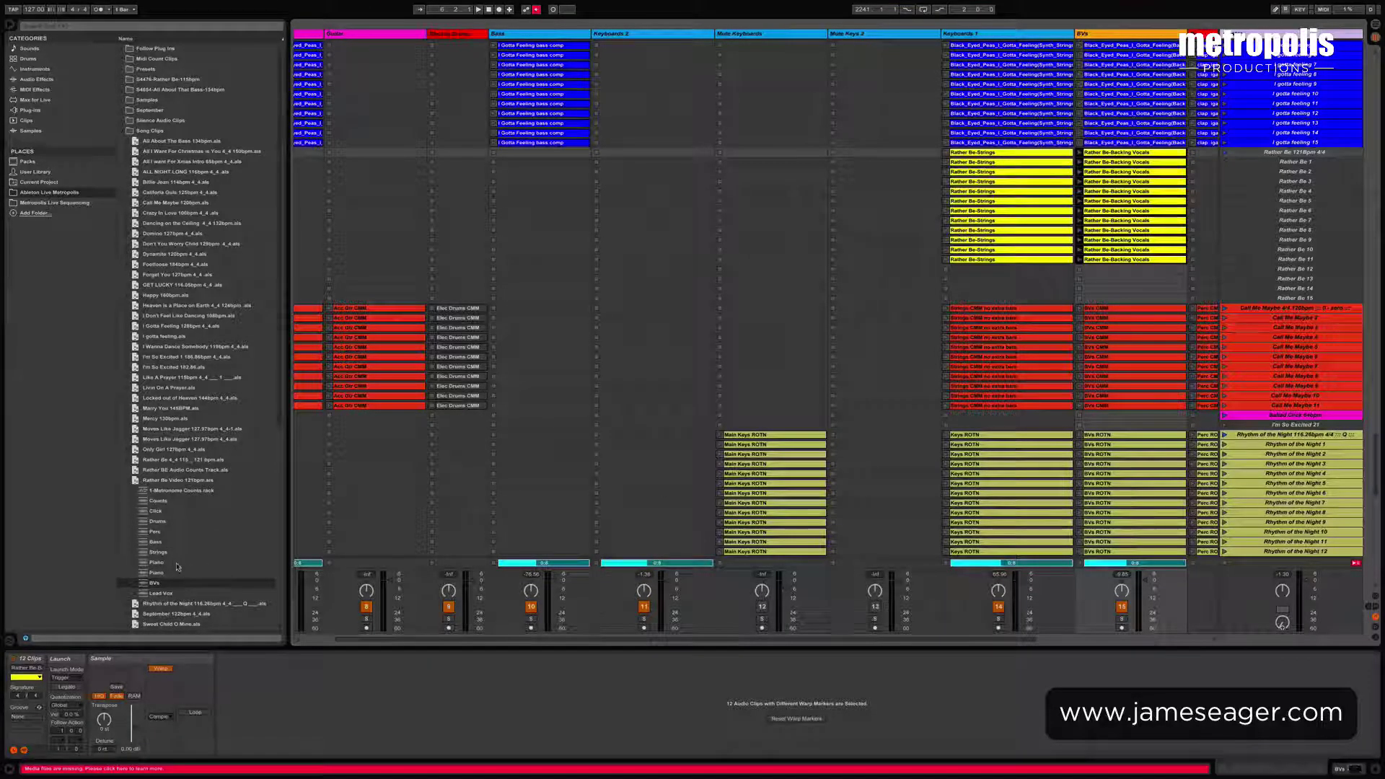
drag(152, 531, 1087, 216)
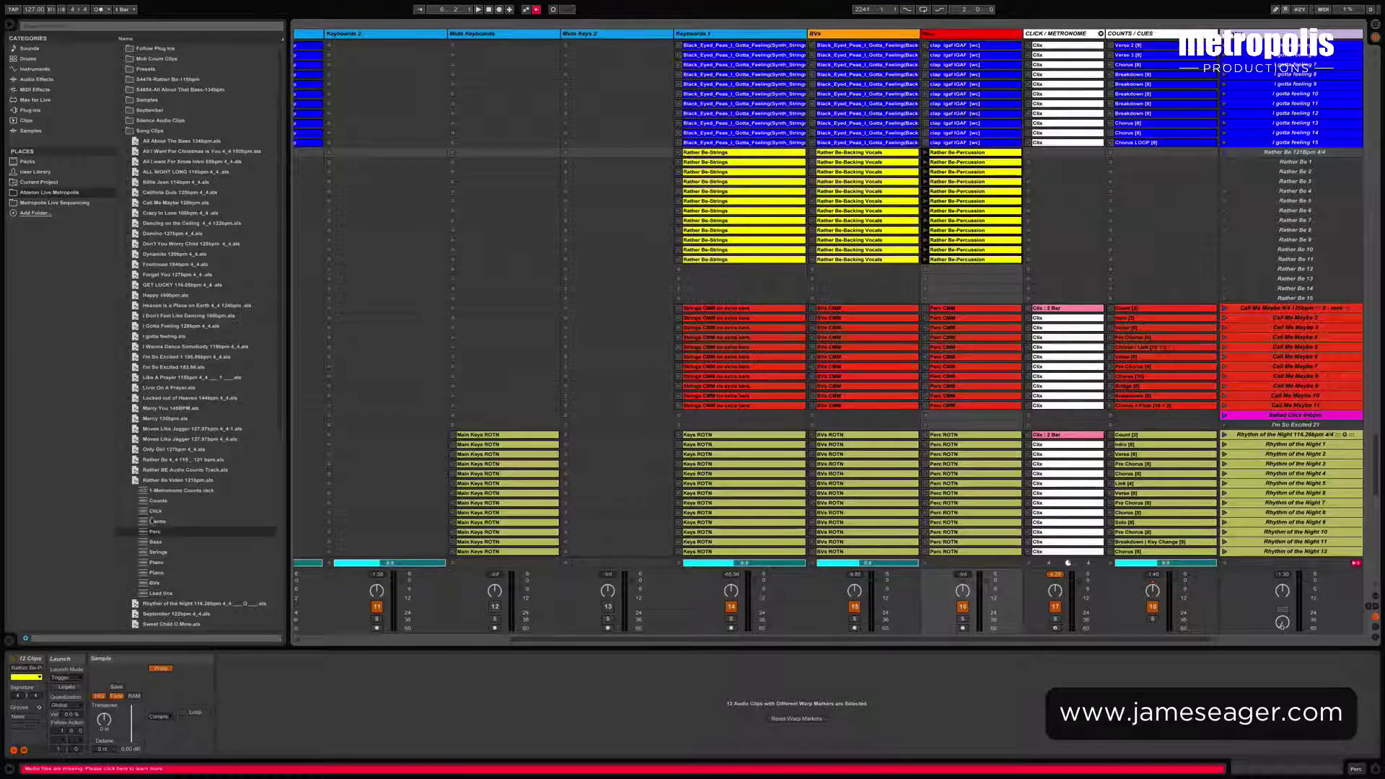
drag(158, 501, 1126, 153)
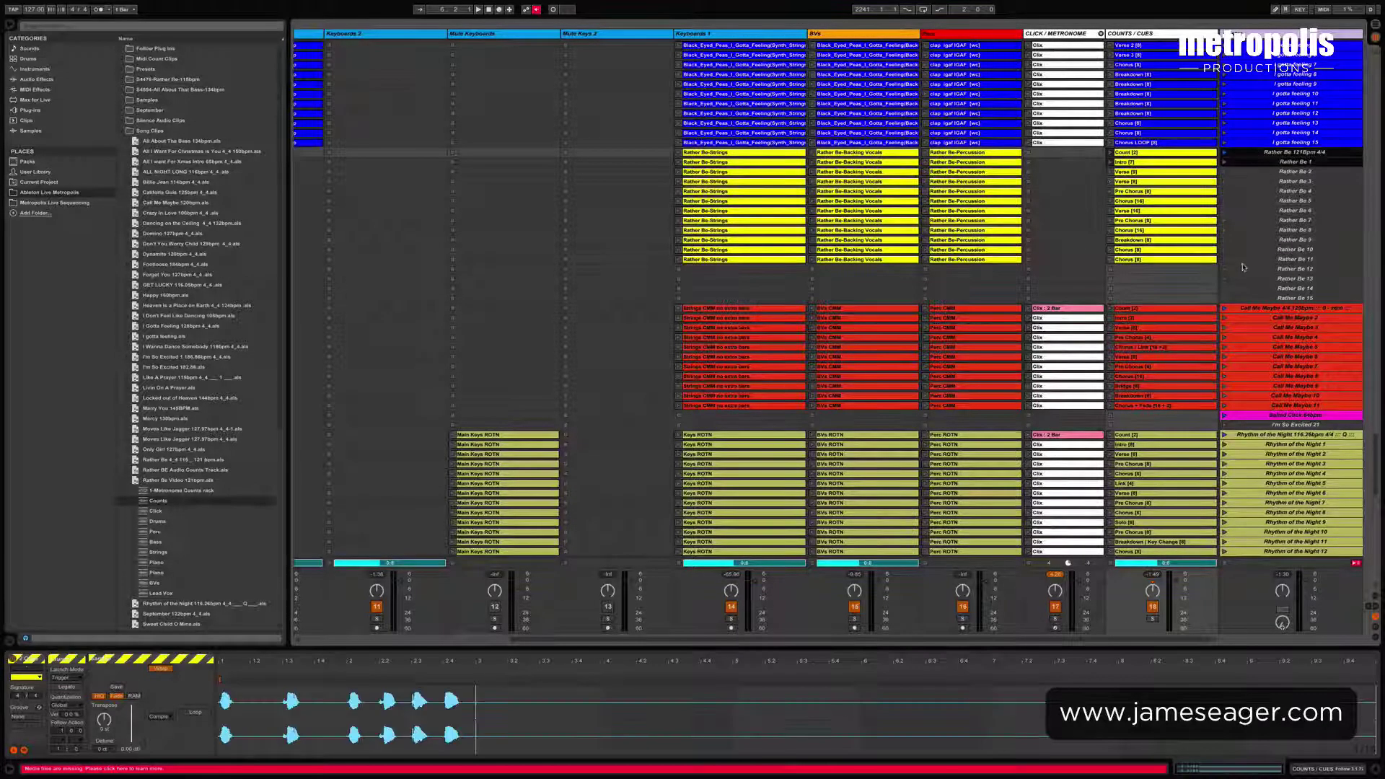
- Colour the Rather Be clips yellow
right_click(1255, 157)
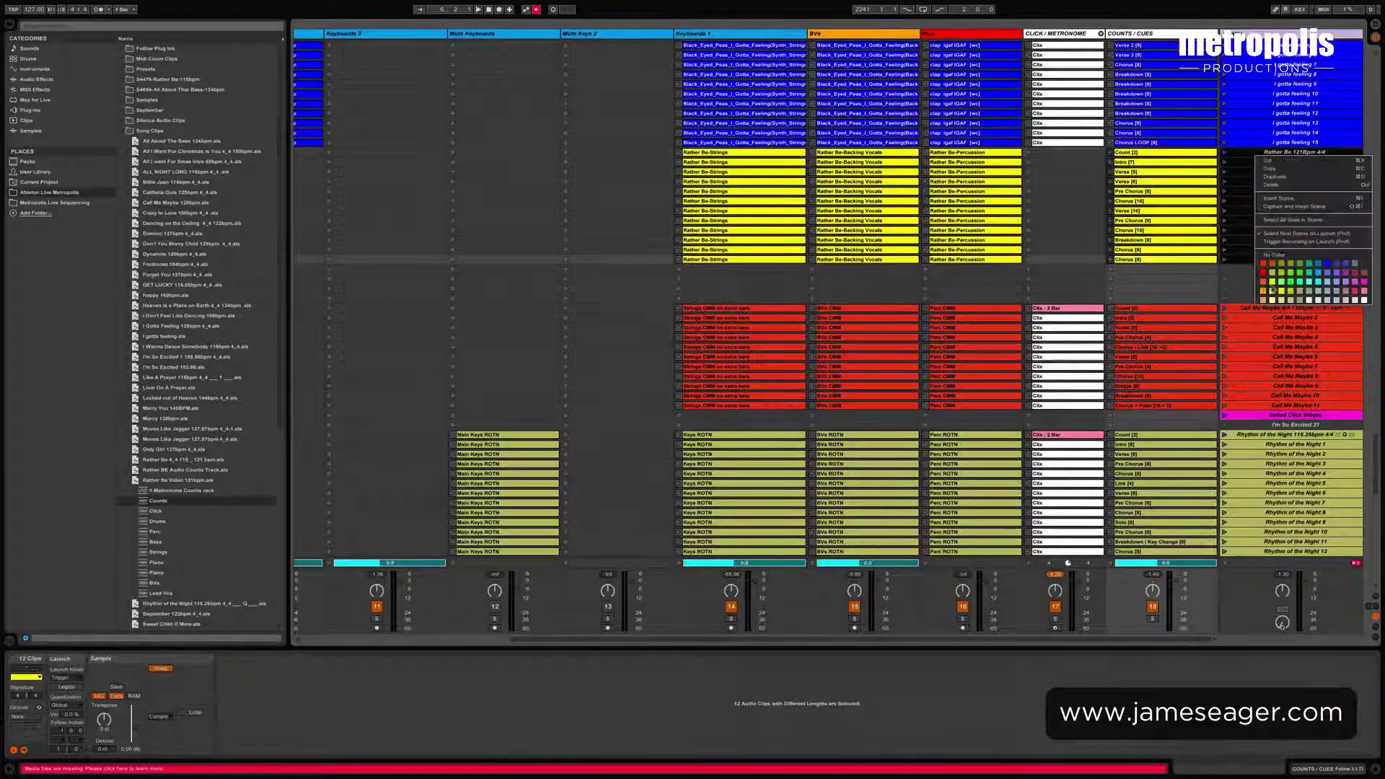
click(1319, 231)
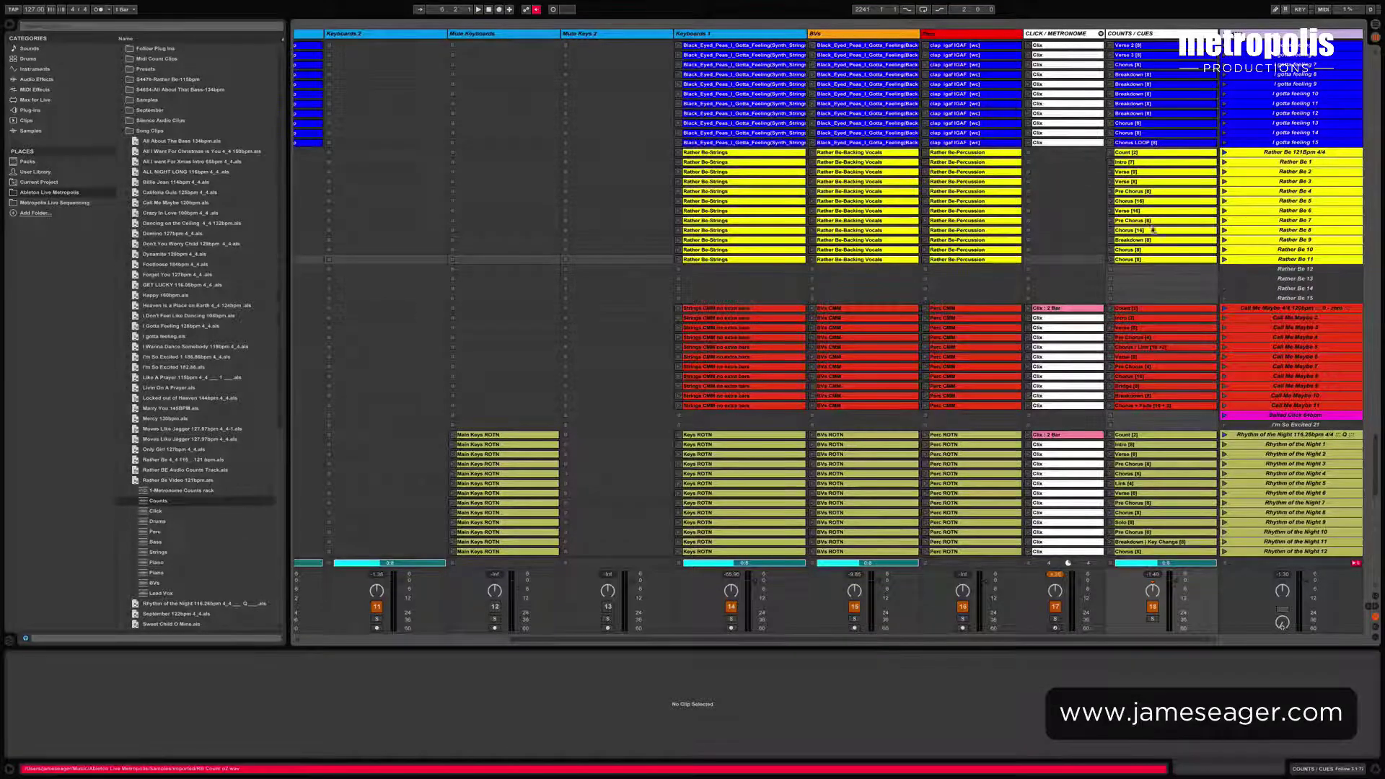
scroll(1146, 220, up, 3)
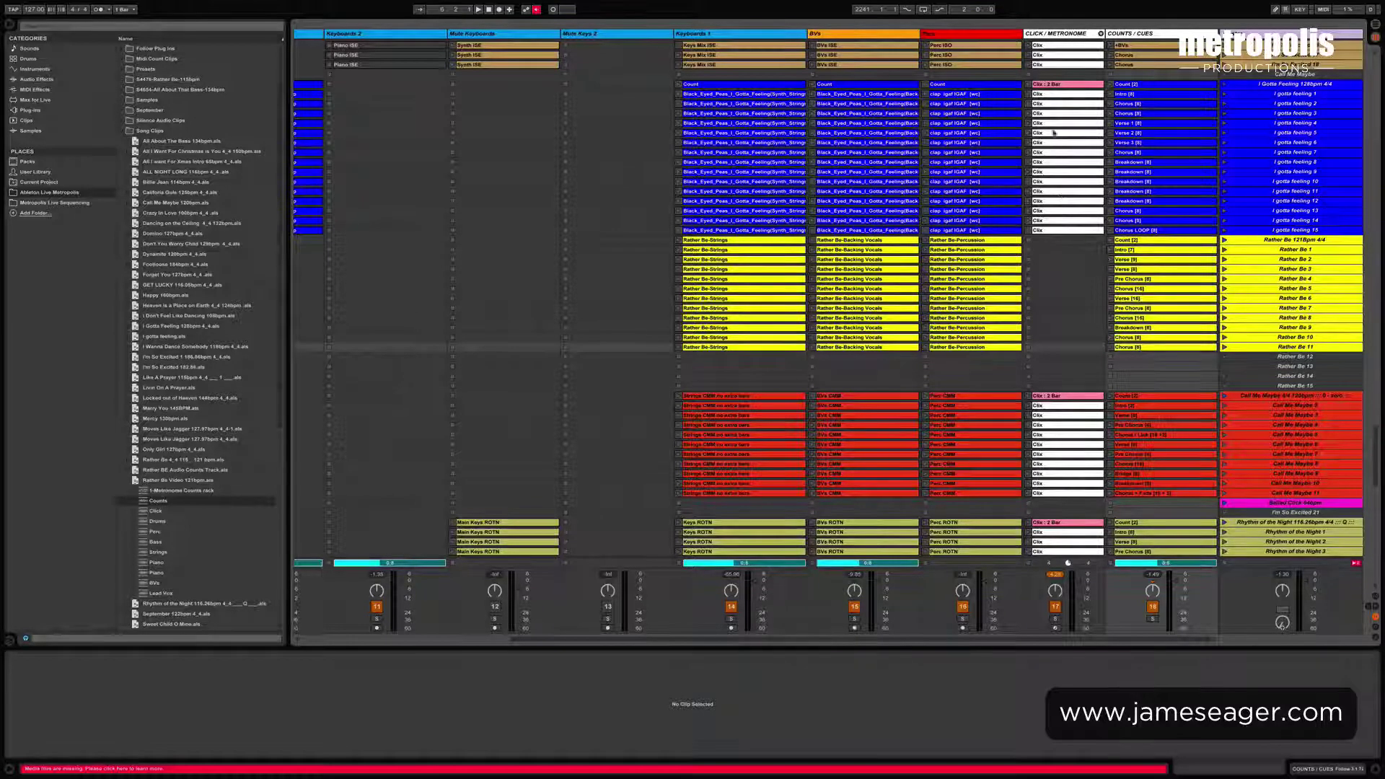
- Paste the Clix : 2 Bar click clips into every Rather Be row's click slot
click(1058, 85)
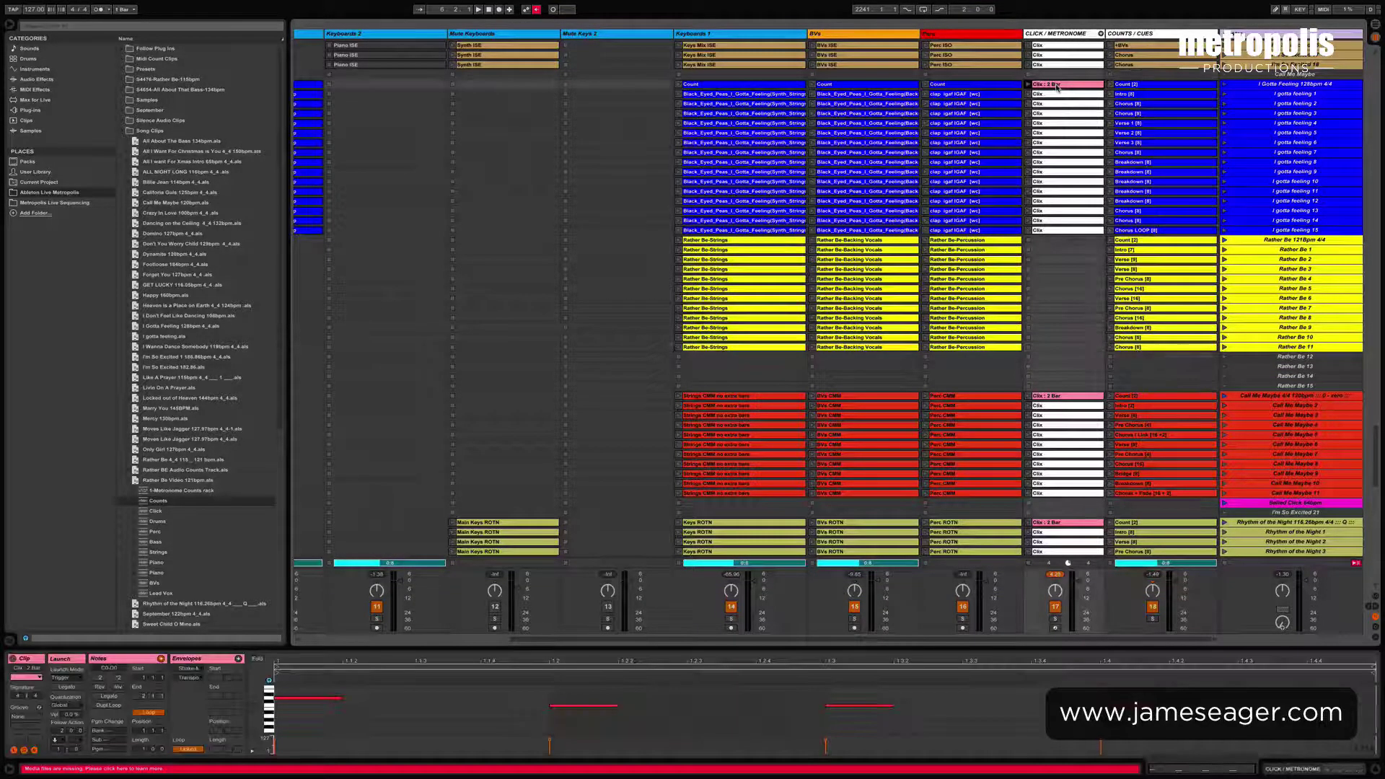
shift+click(1058, 181)
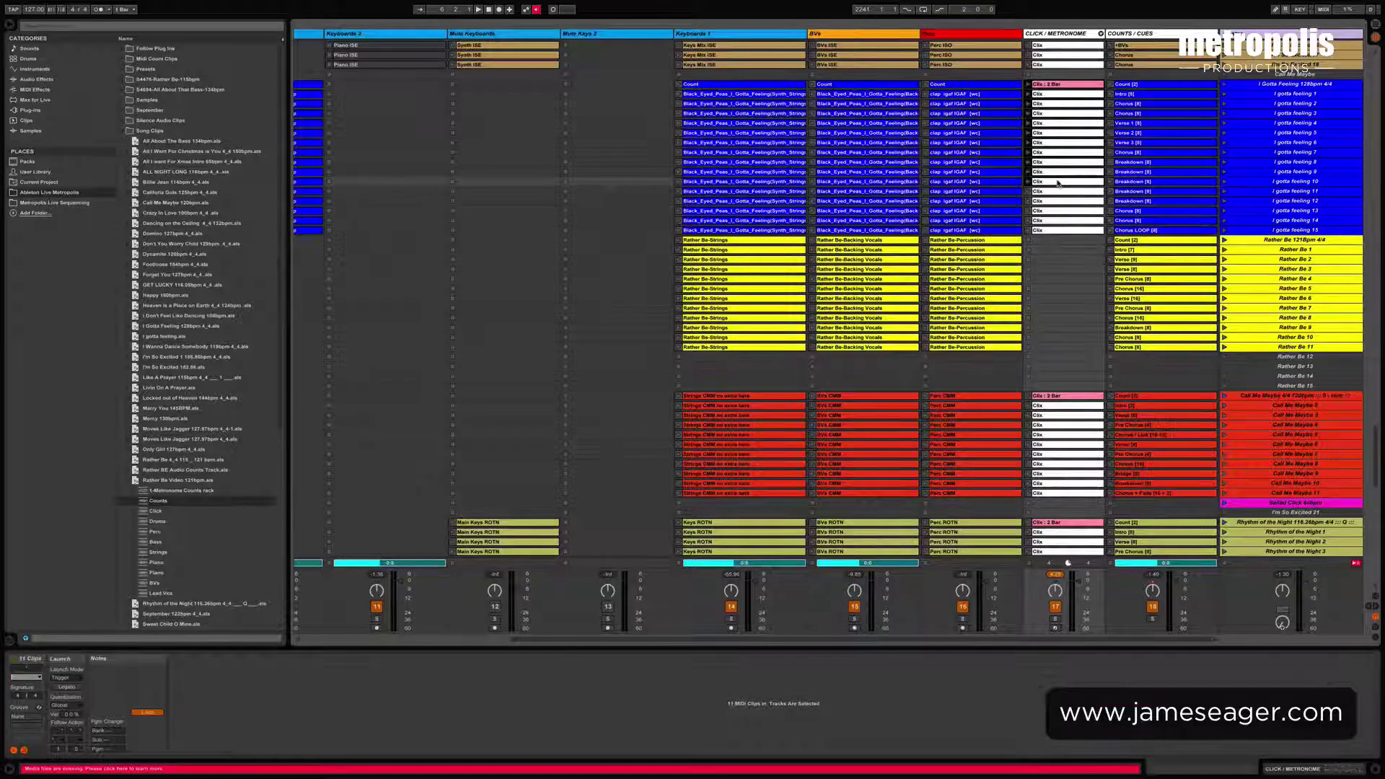
click(1043, 240)
key(ctrl+v)
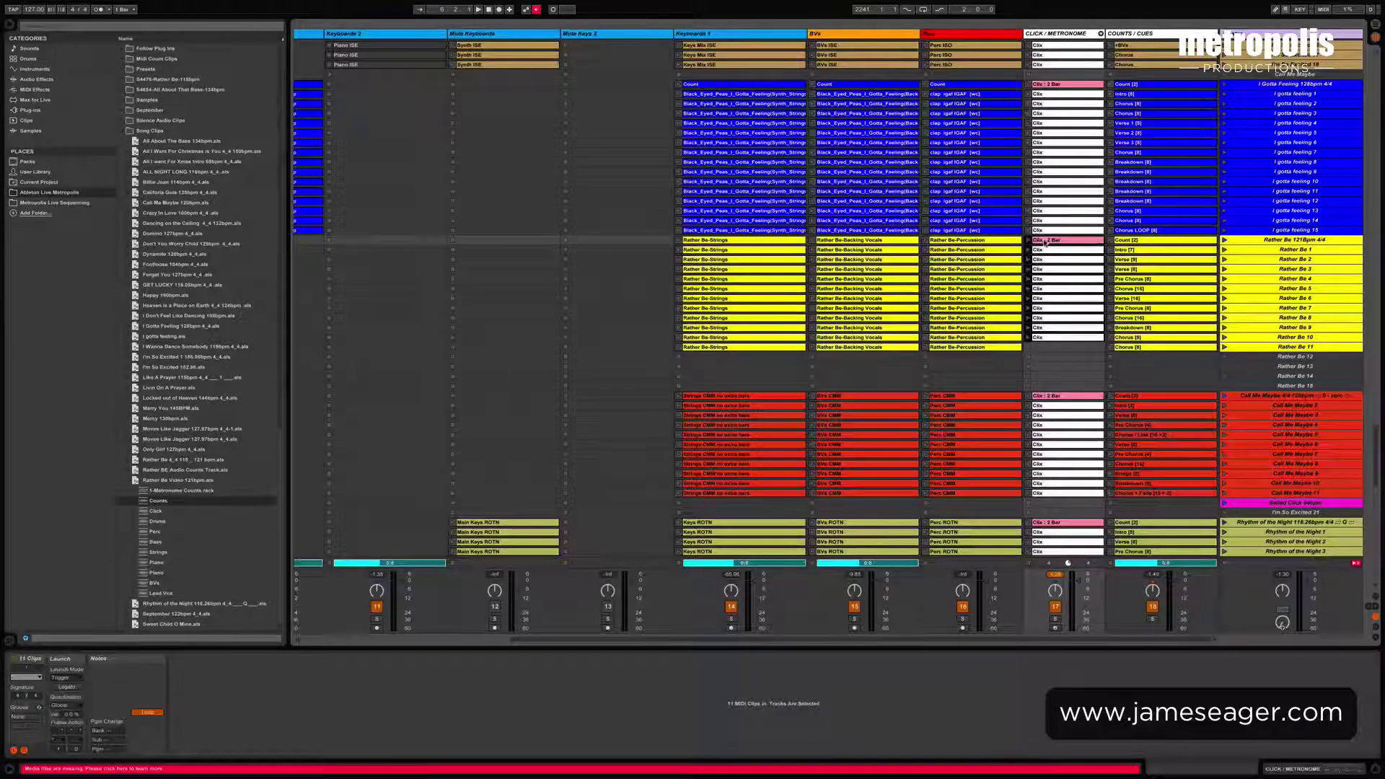
click(1062, 336)
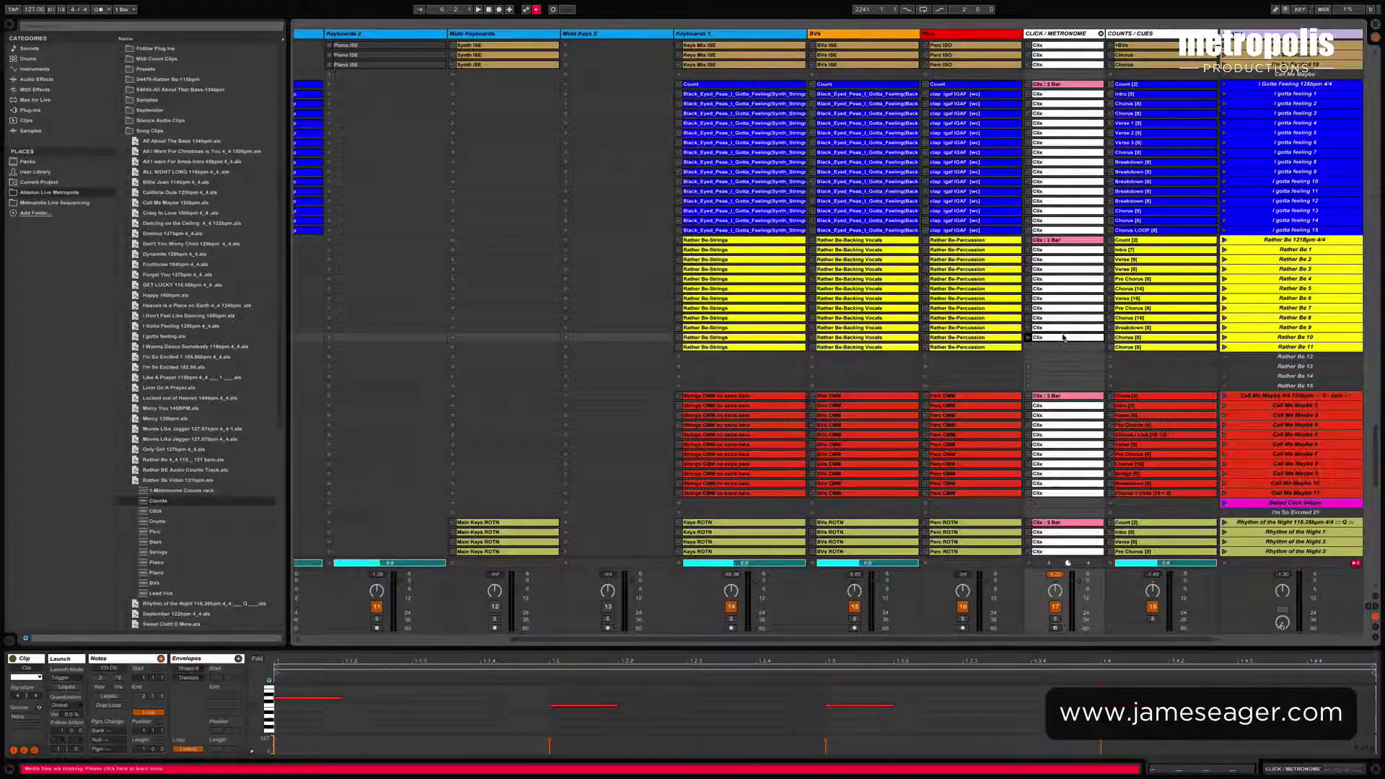
click(1067, 348)
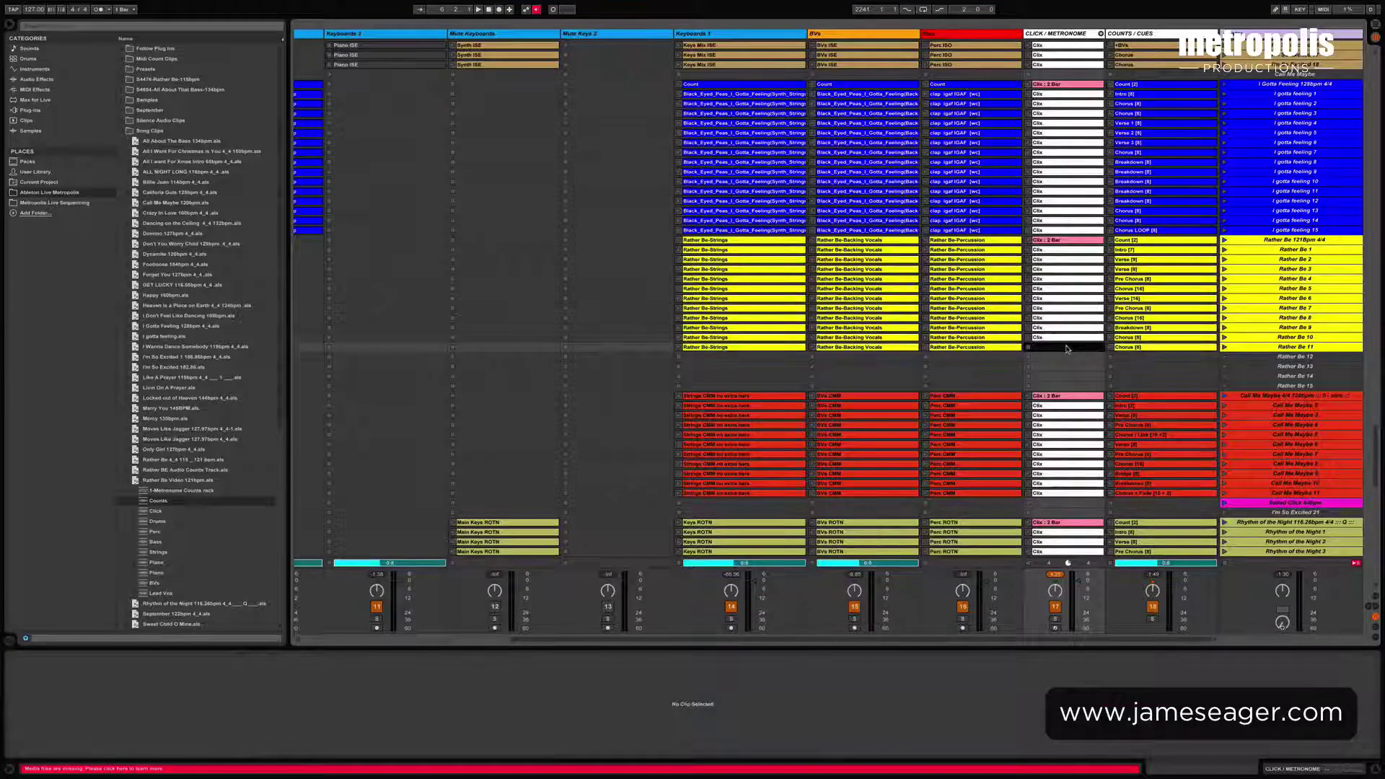
key(ctrl+v)
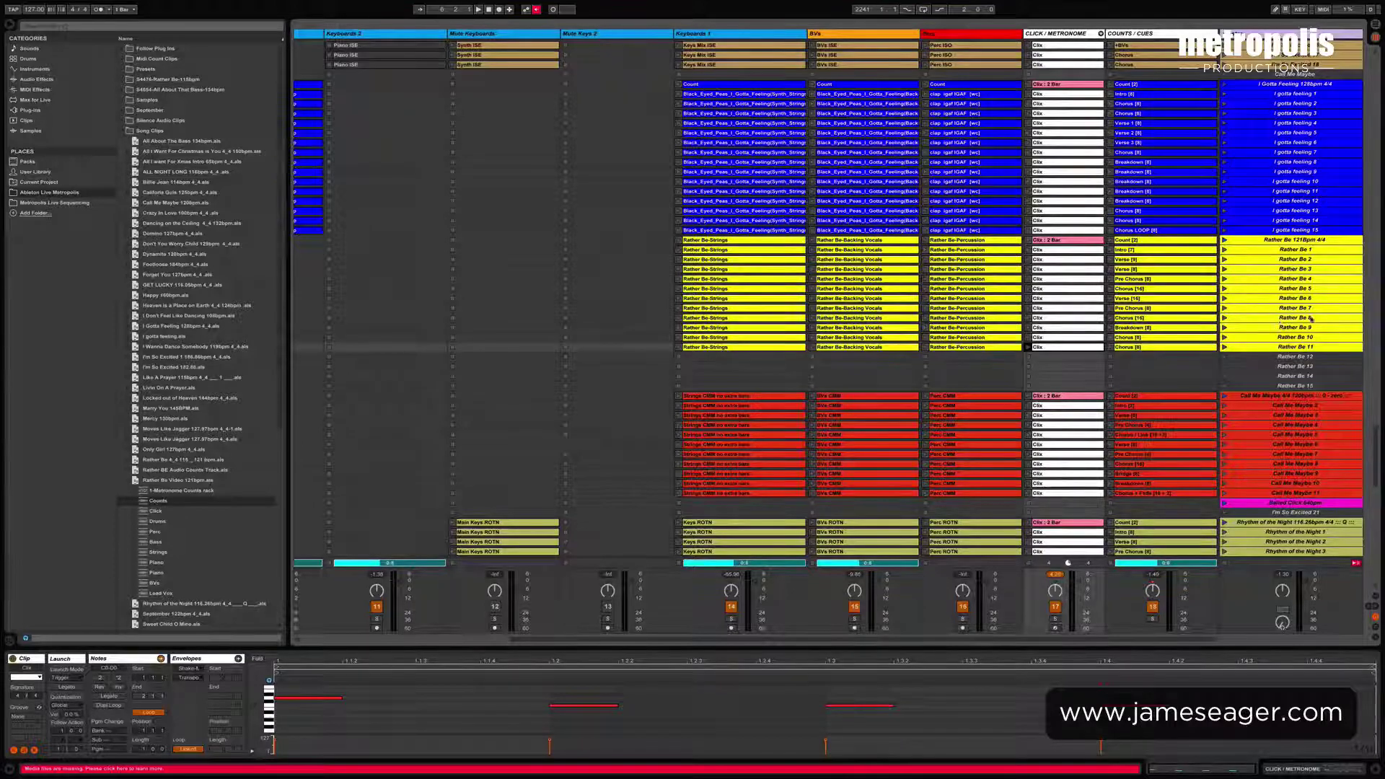
click(1249, 242)
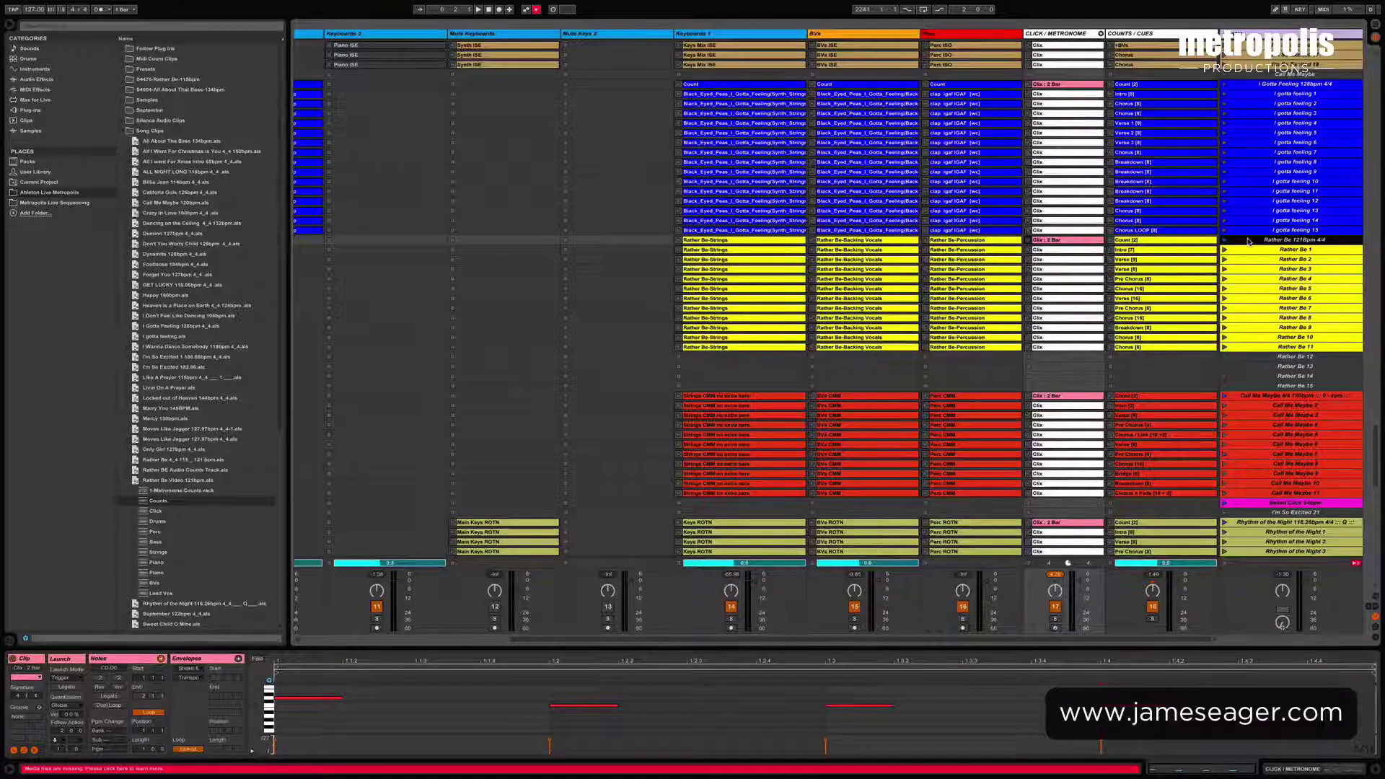
- Select all clips in the Rather Be 121bpm 4/4 scene and set their Follow Action to Next after 2 bars
right_click(1249, 242)
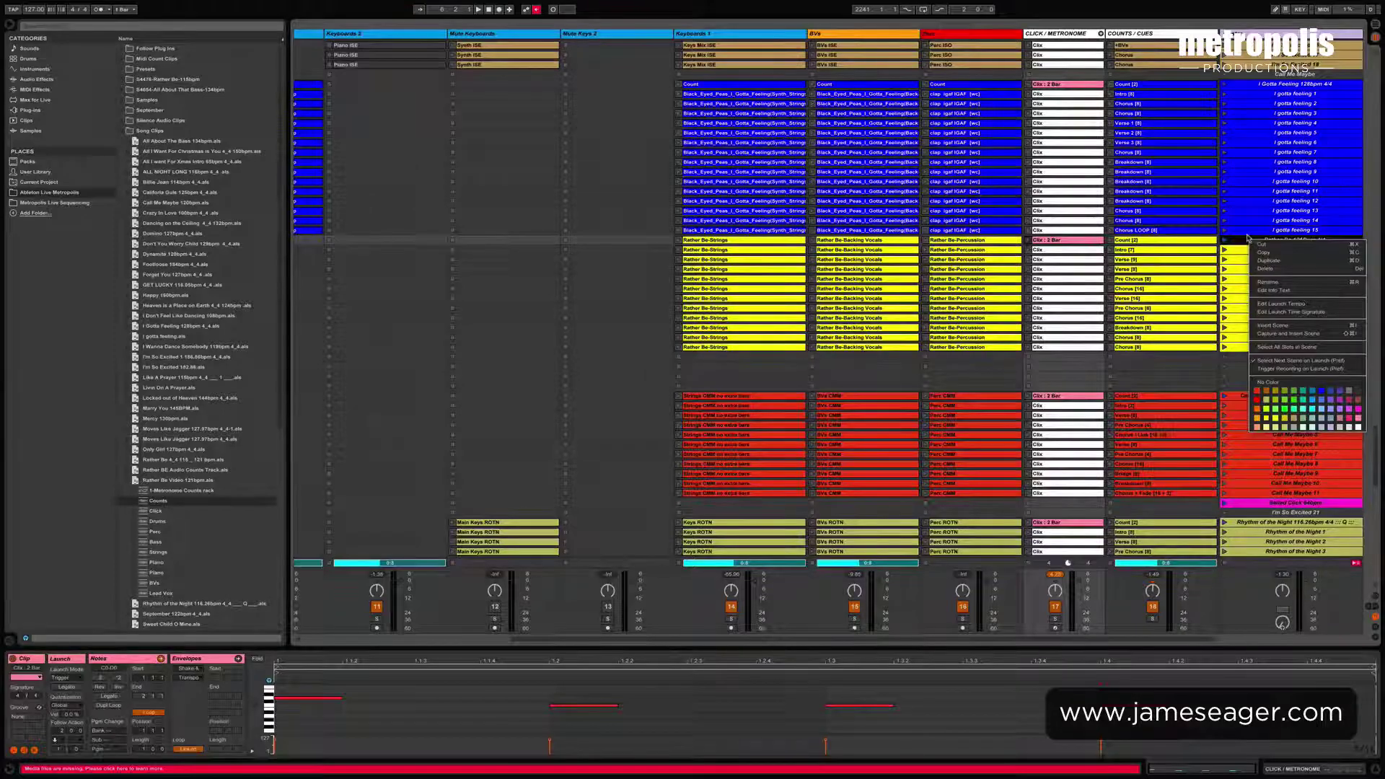
click(1281, 347)
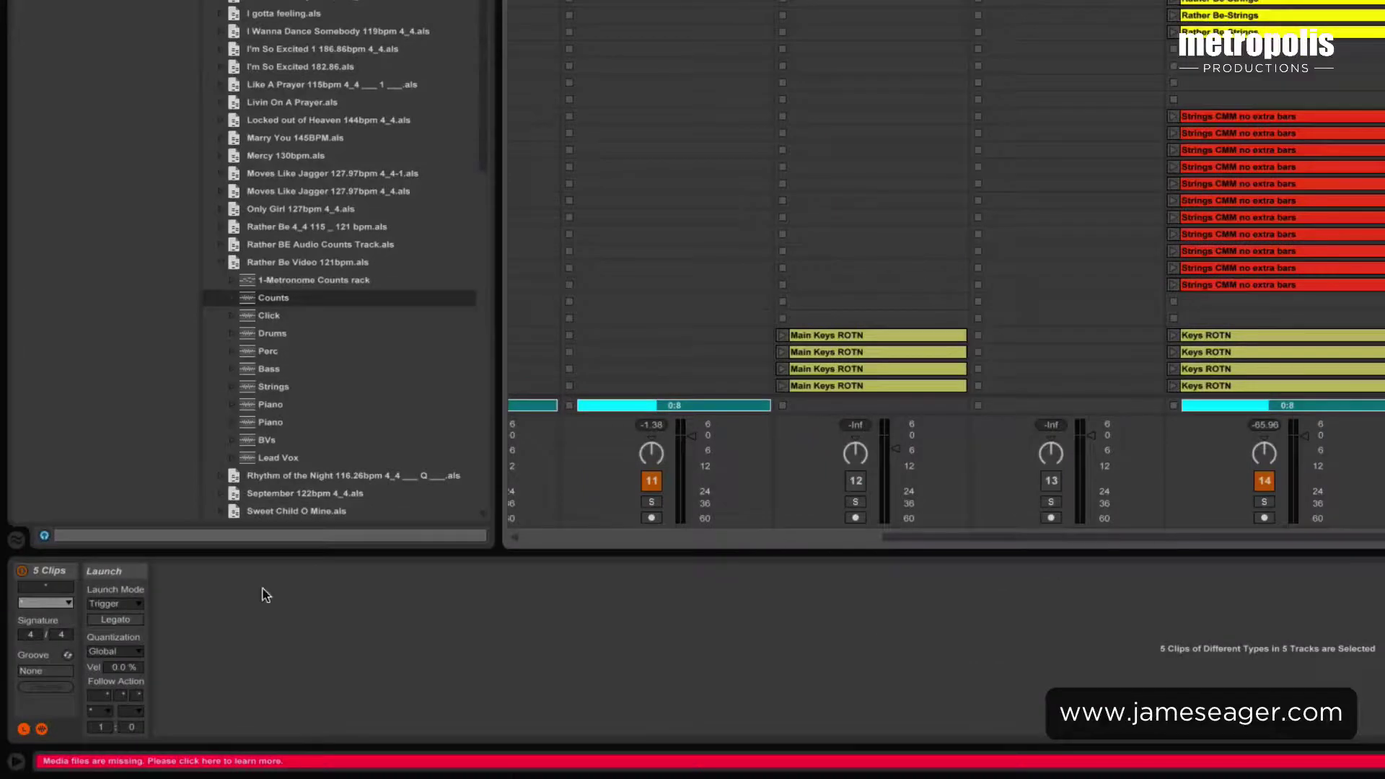
click(106, 697)
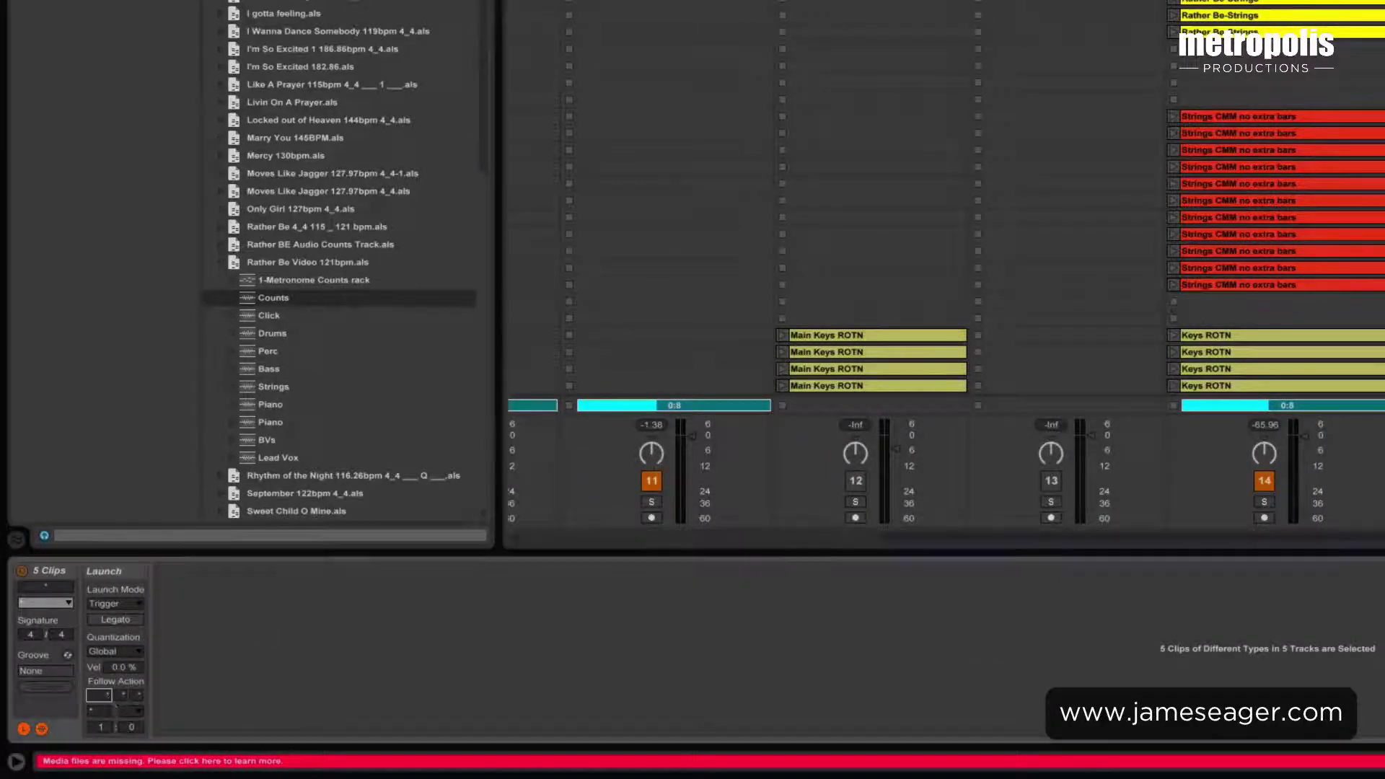
text(2)
click(101, 711)
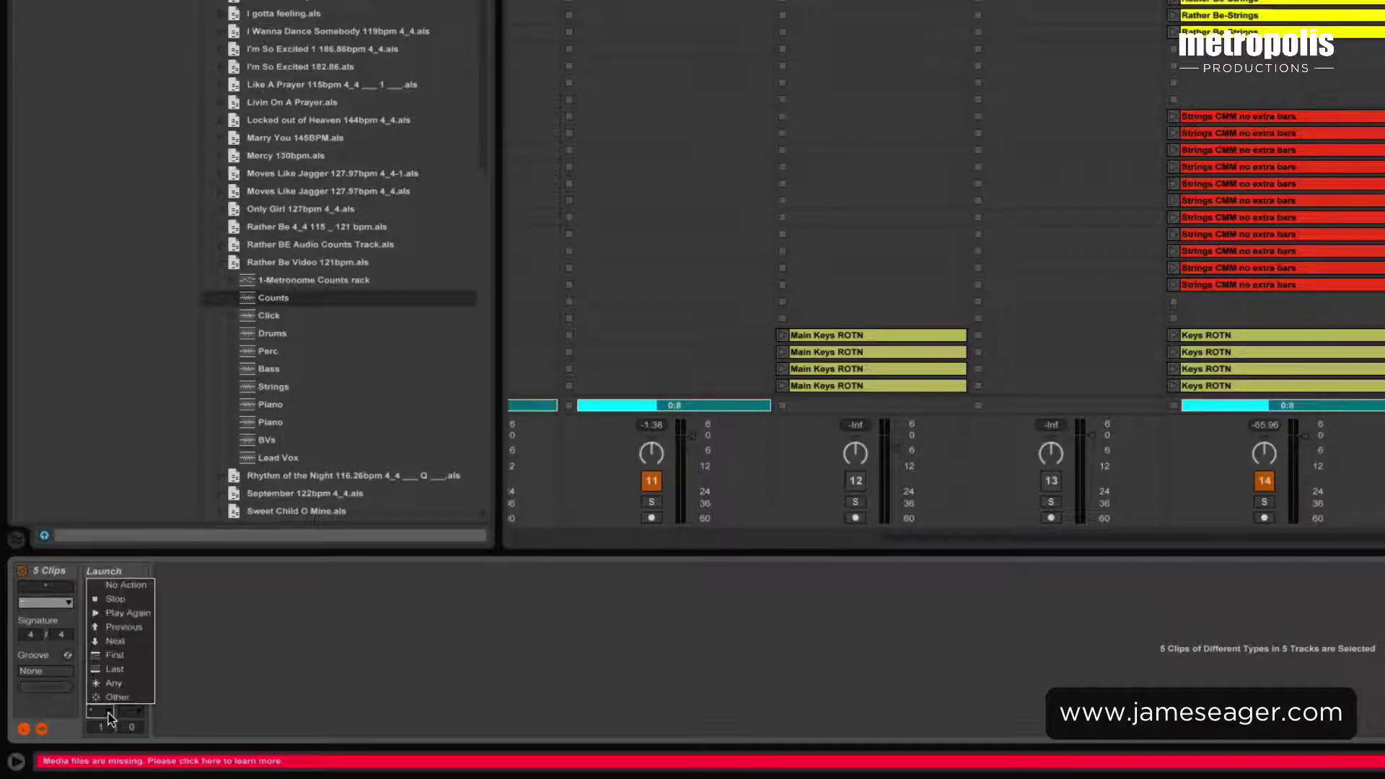
click(123, 642)
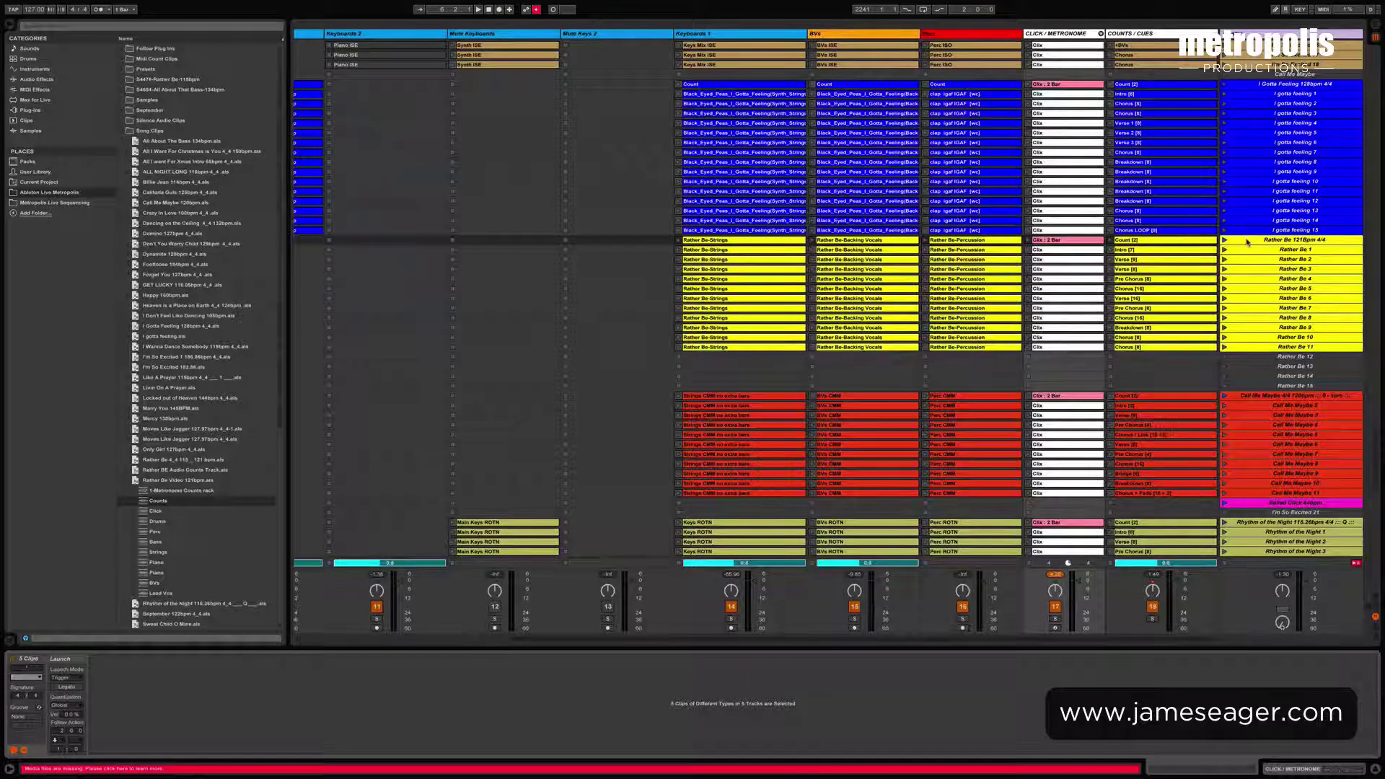
- Move scenes Rather Be 121bpm 4/4 through Rather Be 11 above Don't You Worry Child, then select the Chorus [8] count clip
click(1247, 243)
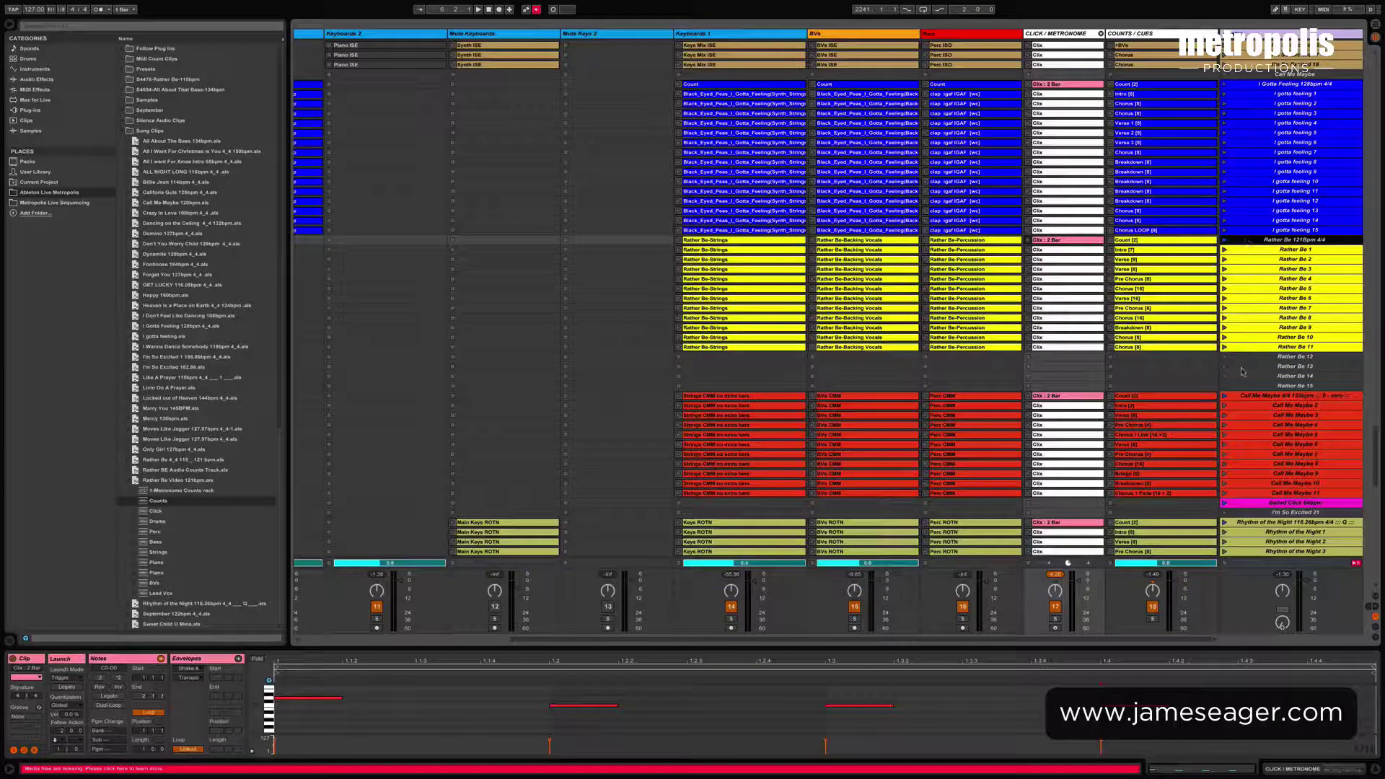
shift+click(1250, 348)
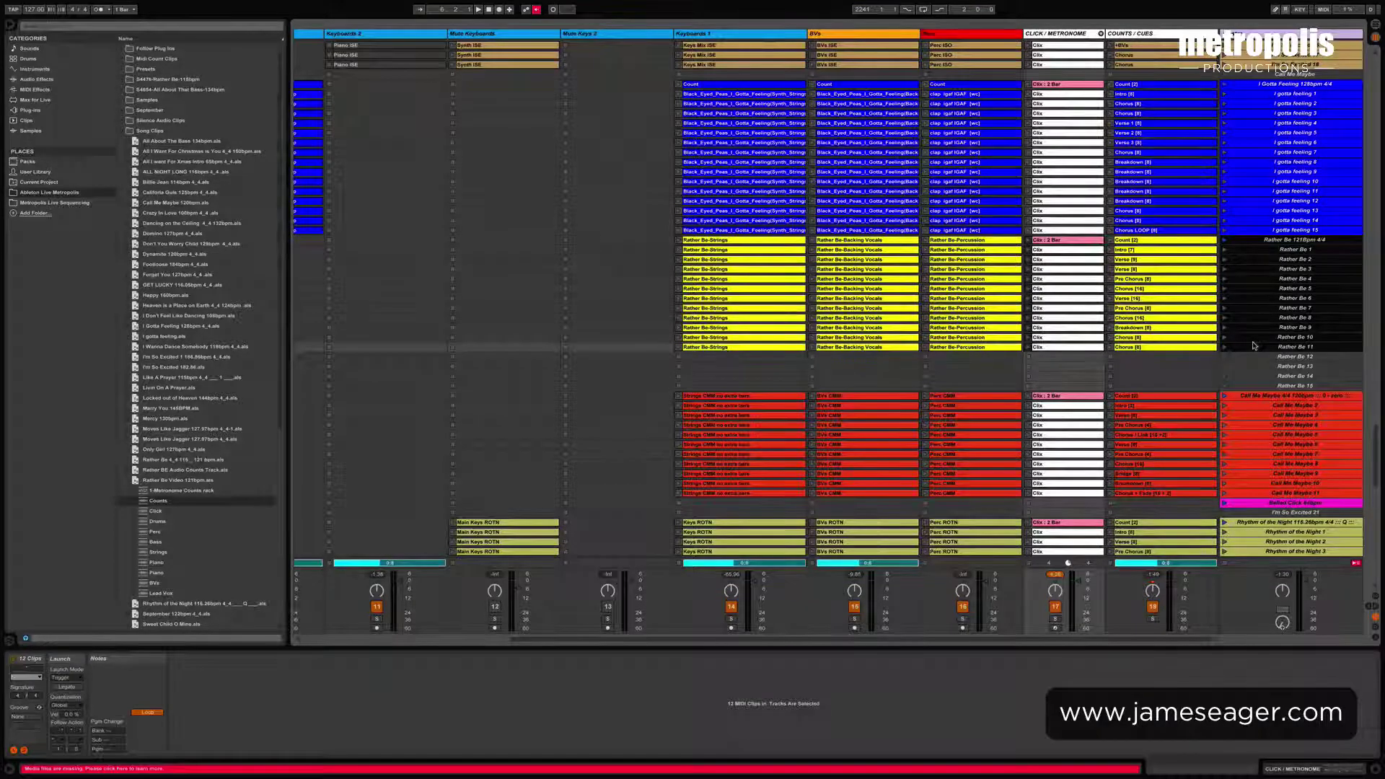
scroll(1253, 346, up, 5)
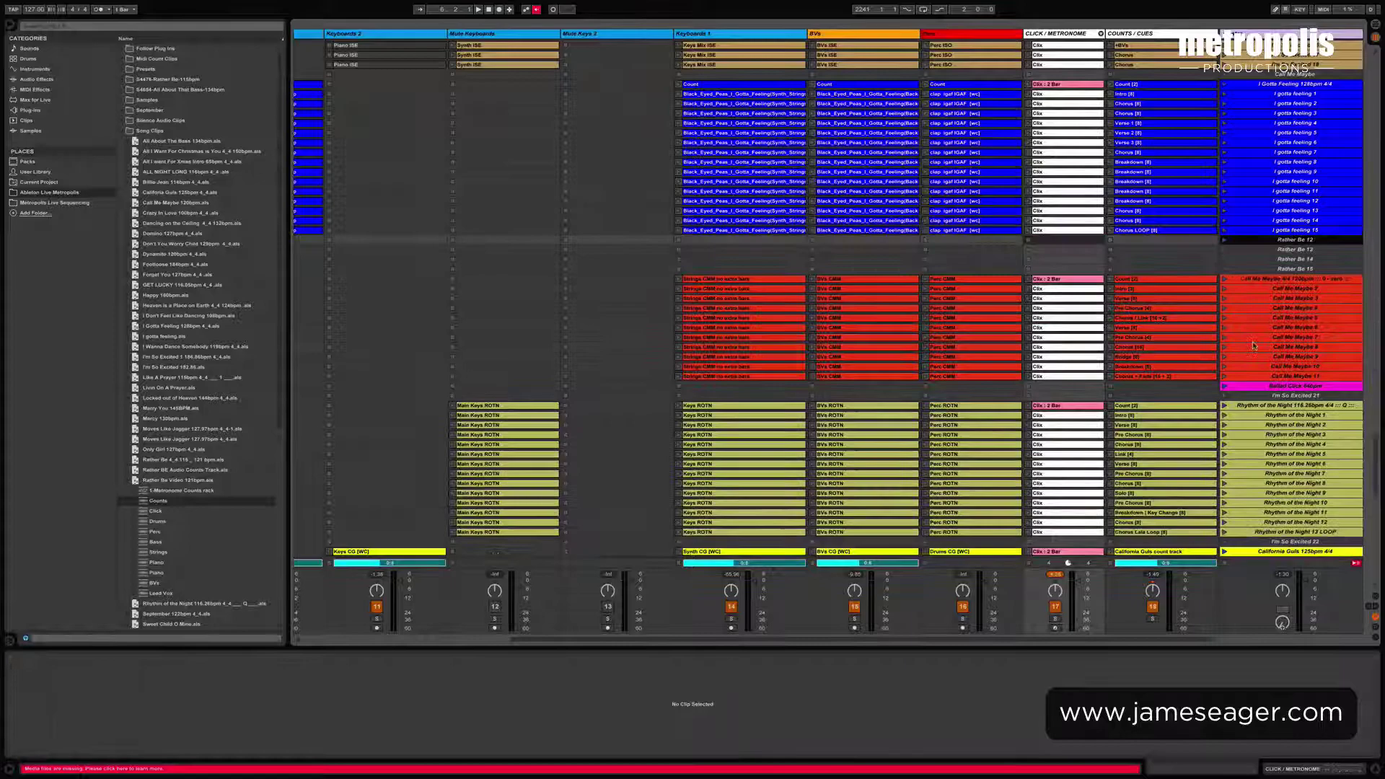
scroll(1254, 346, up, 15)
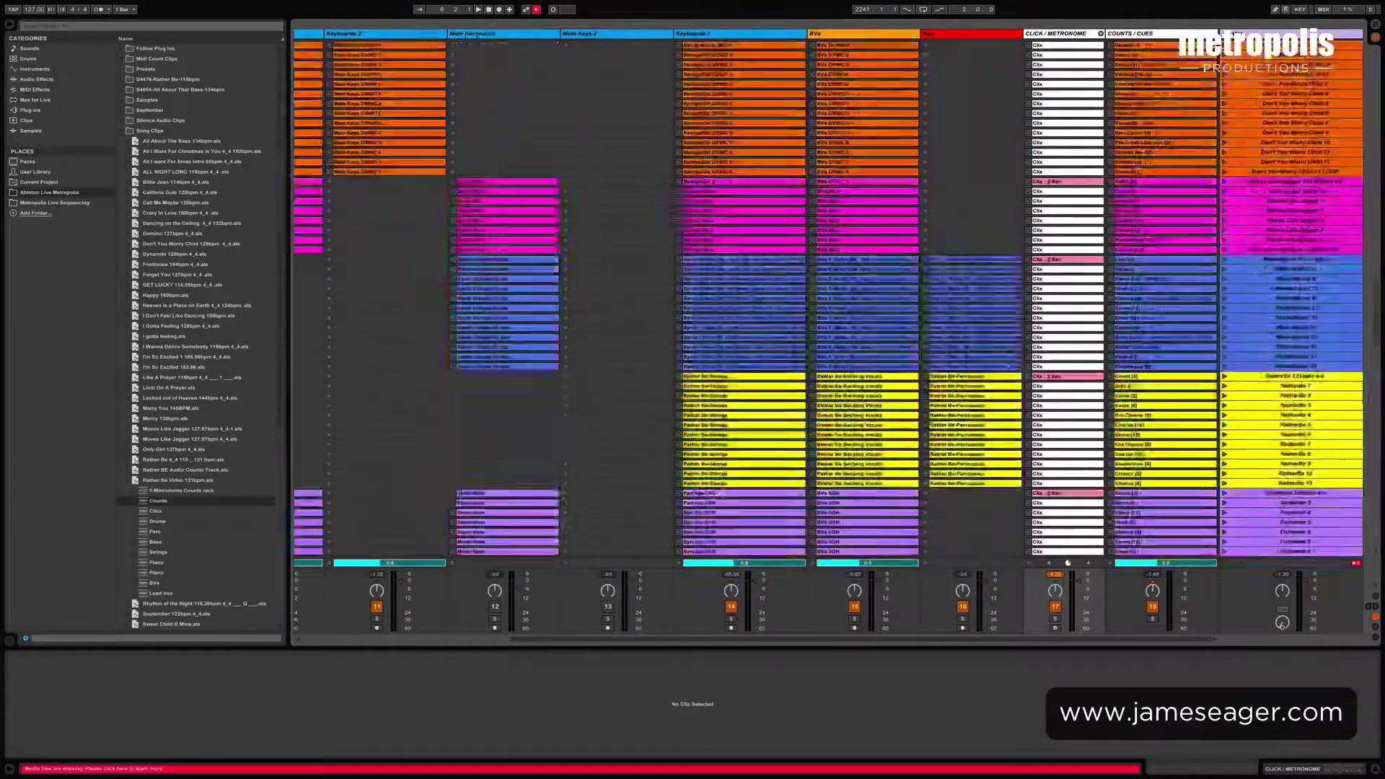
scroll(1253, 345, down, 12)
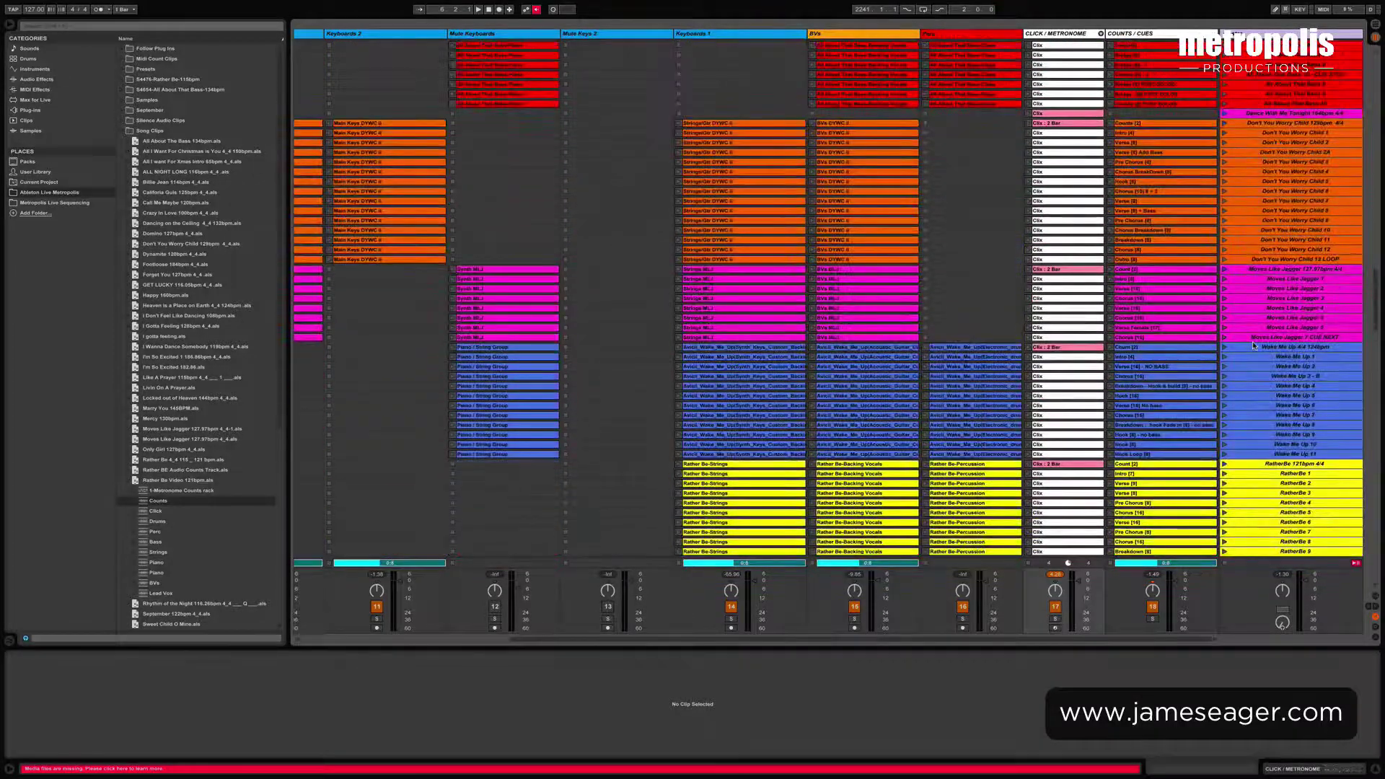
scroll(1253, 346, up, 1)
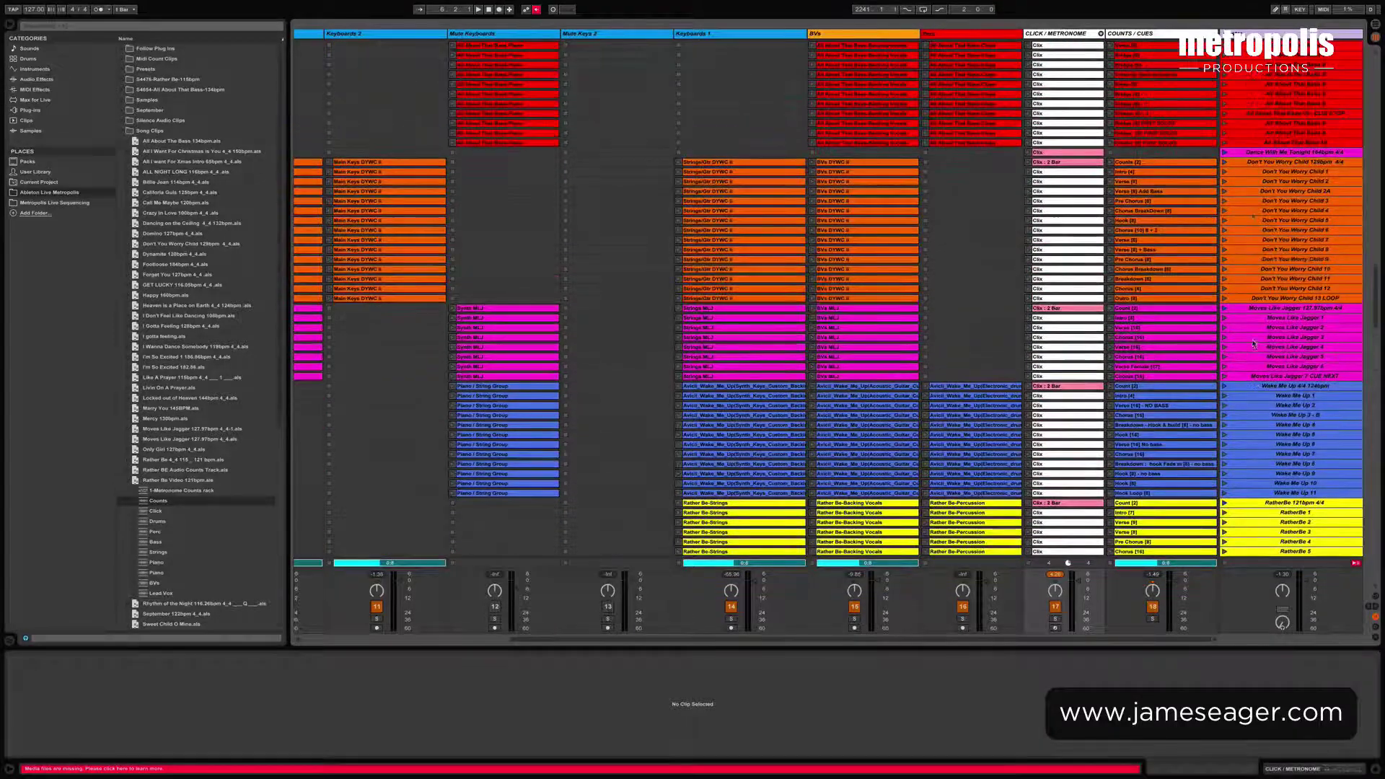
click(1235, 161)
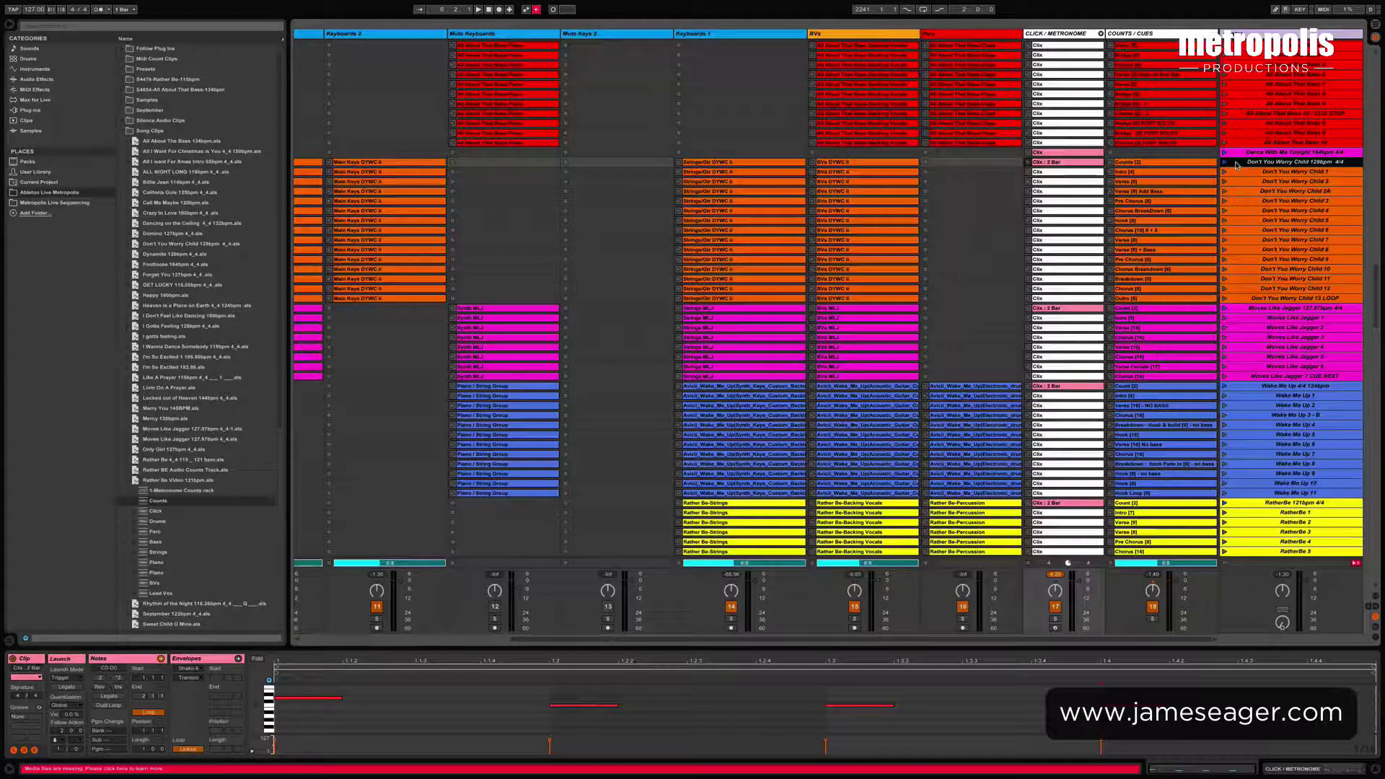
key(ctrl+v)
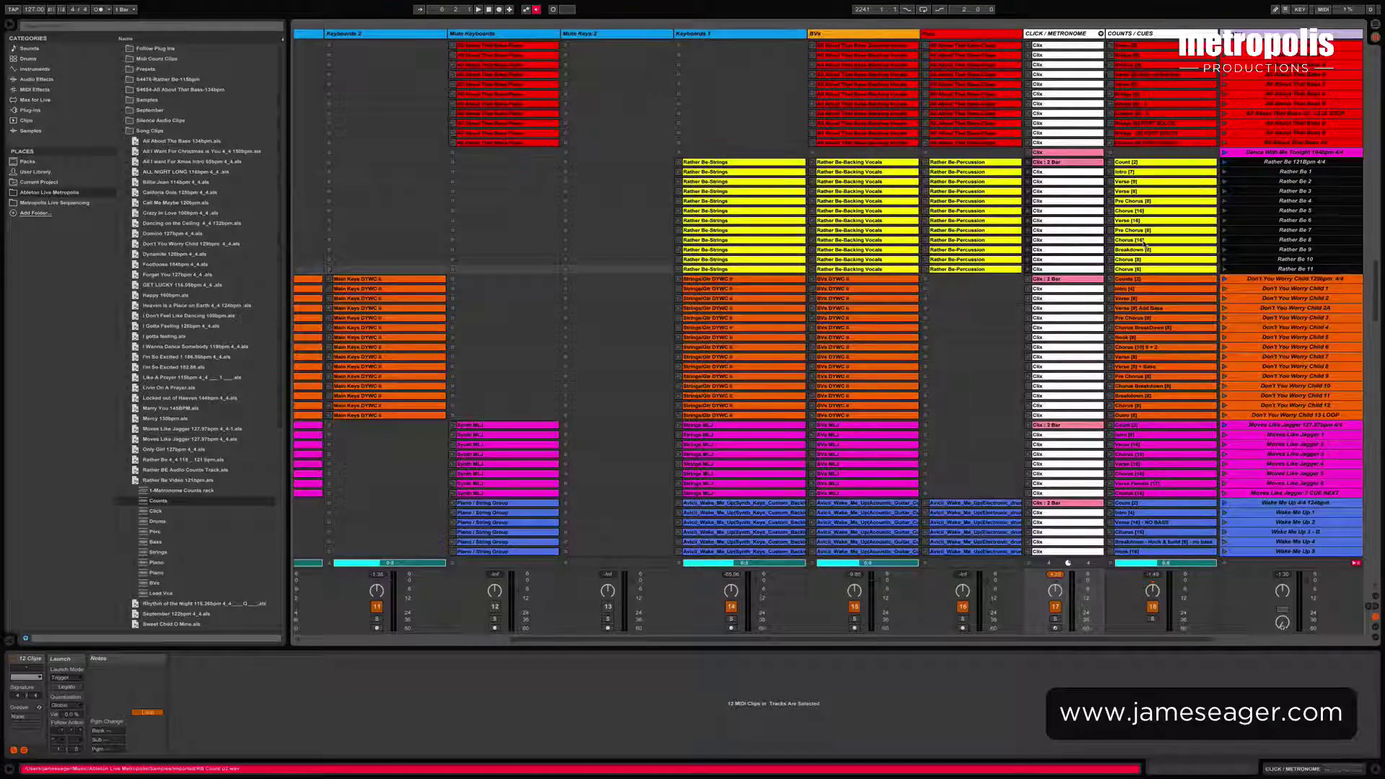
click(1250, 272)
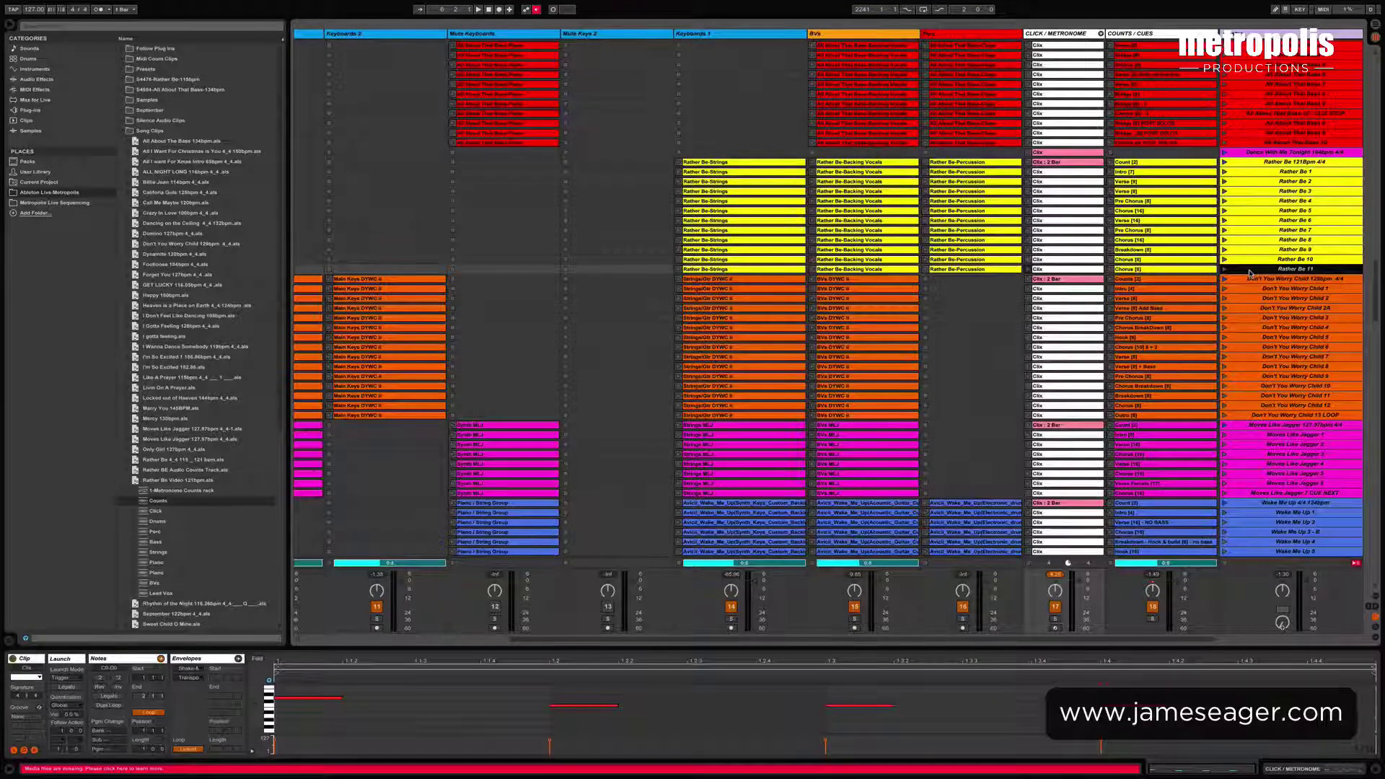
click(1151, 271)
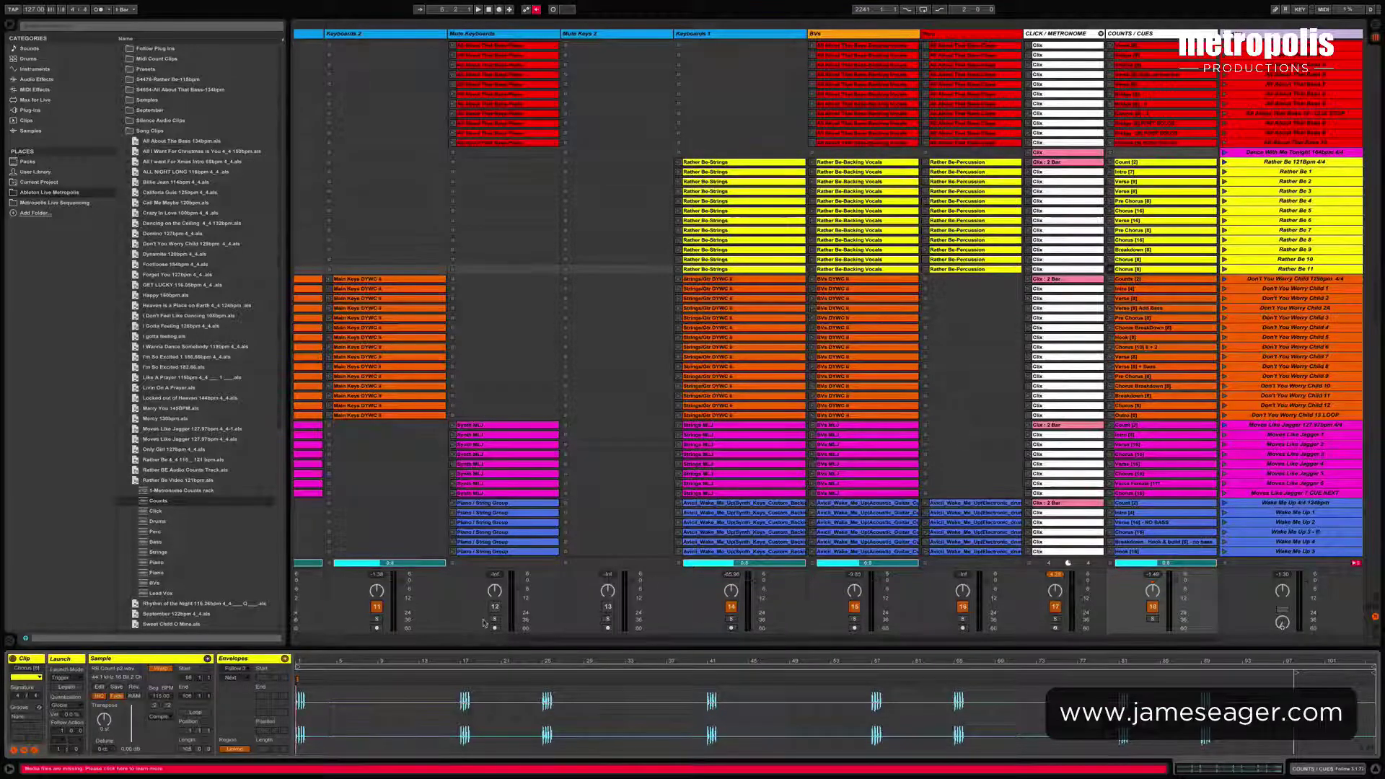
- Add a Follow Action clip envelope breakpoint set to Cue Next
click(248, 680)
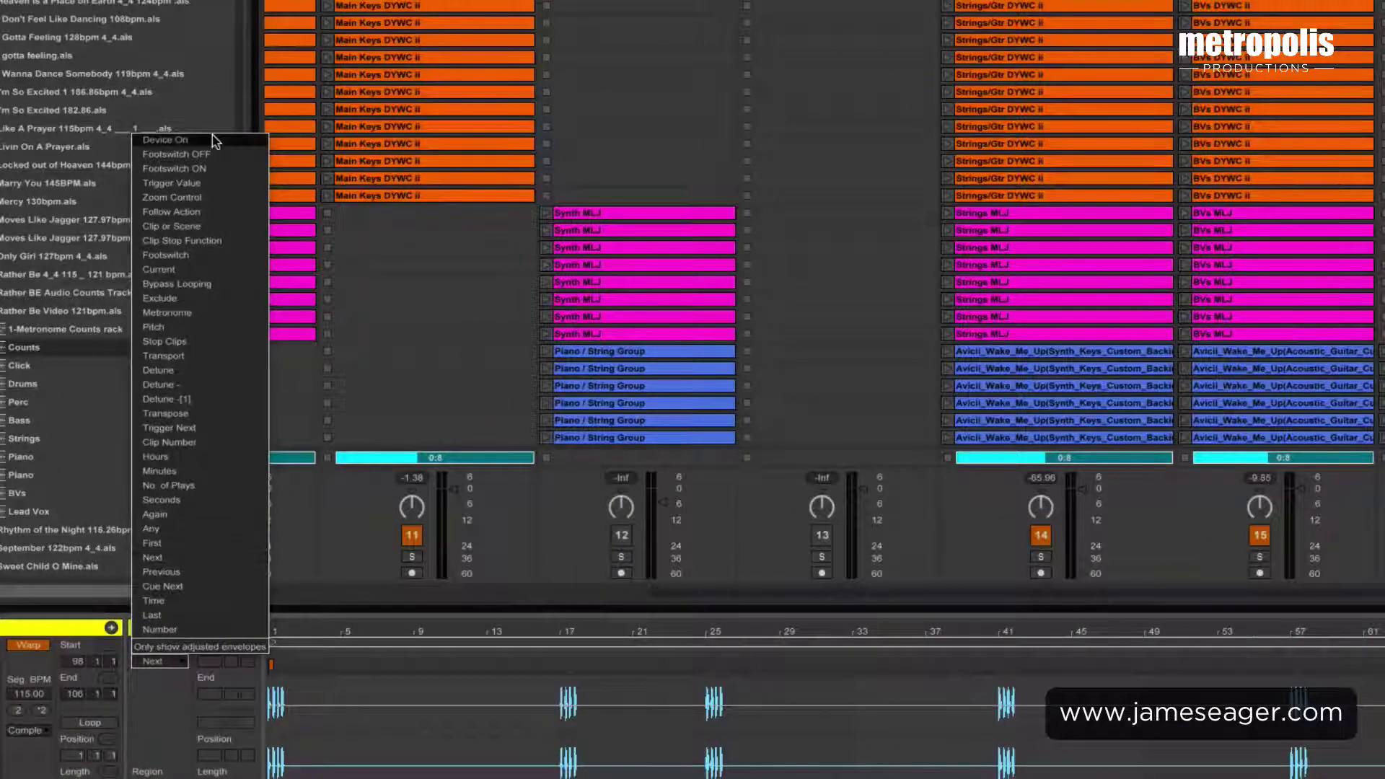
click(194, 213)
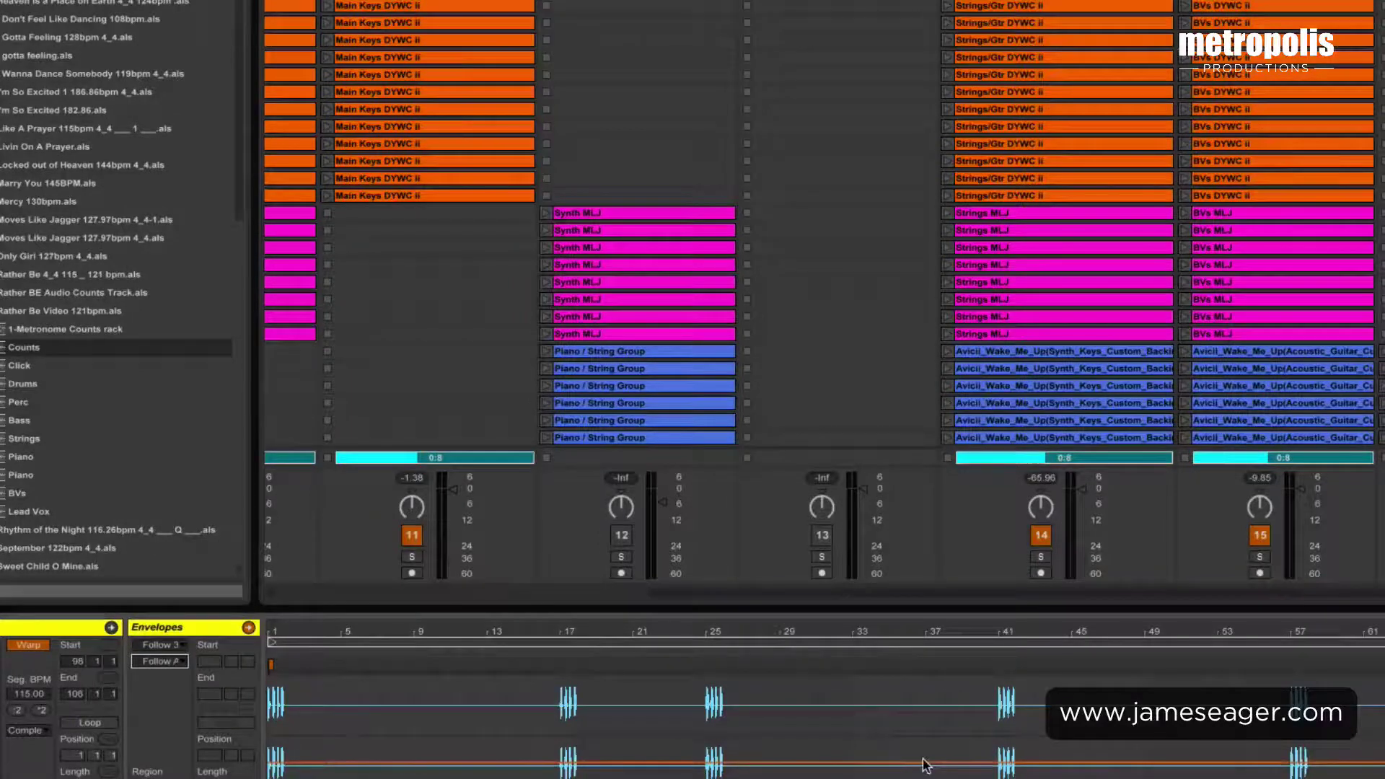
click(917, 735)
drag(917, 736, 916, 682)
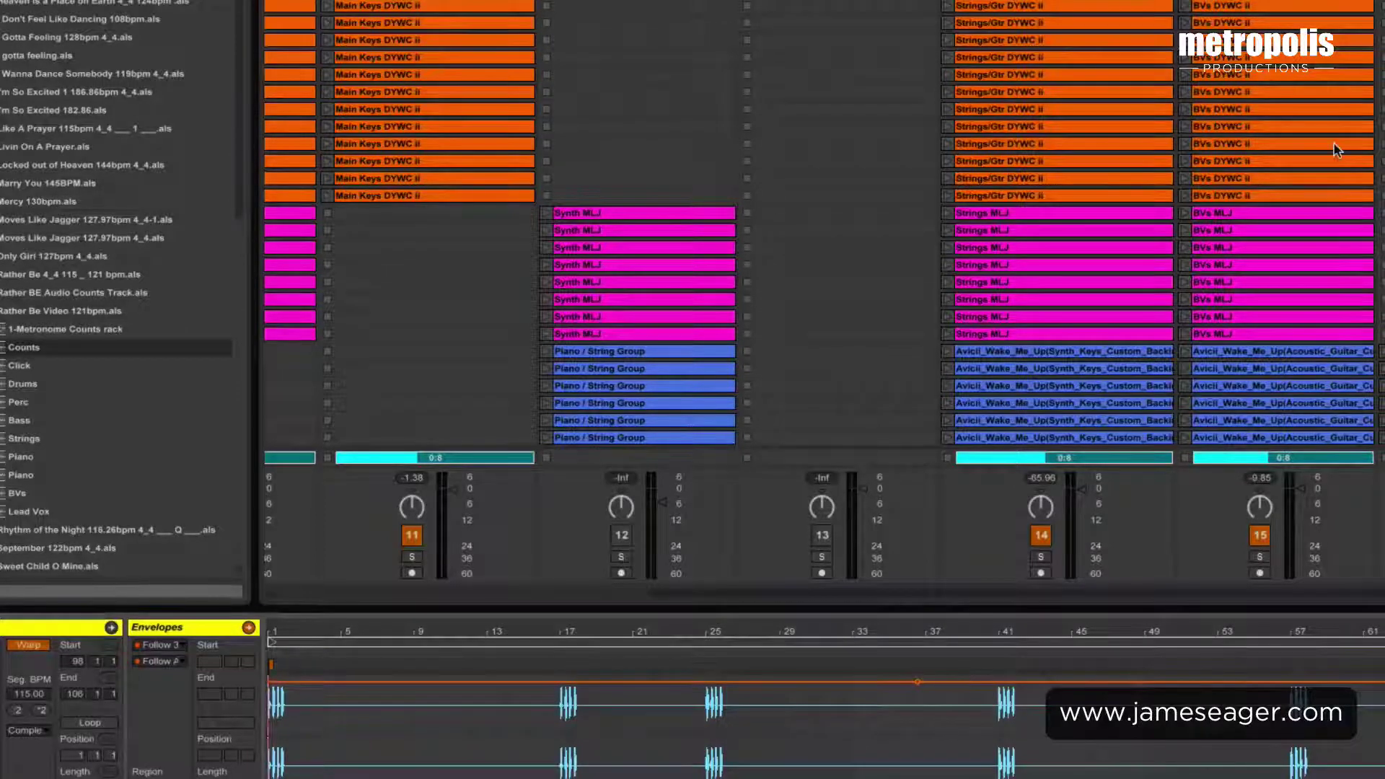
- Add a Transport clip envelope set to Stop Transport On
click(178, 662)
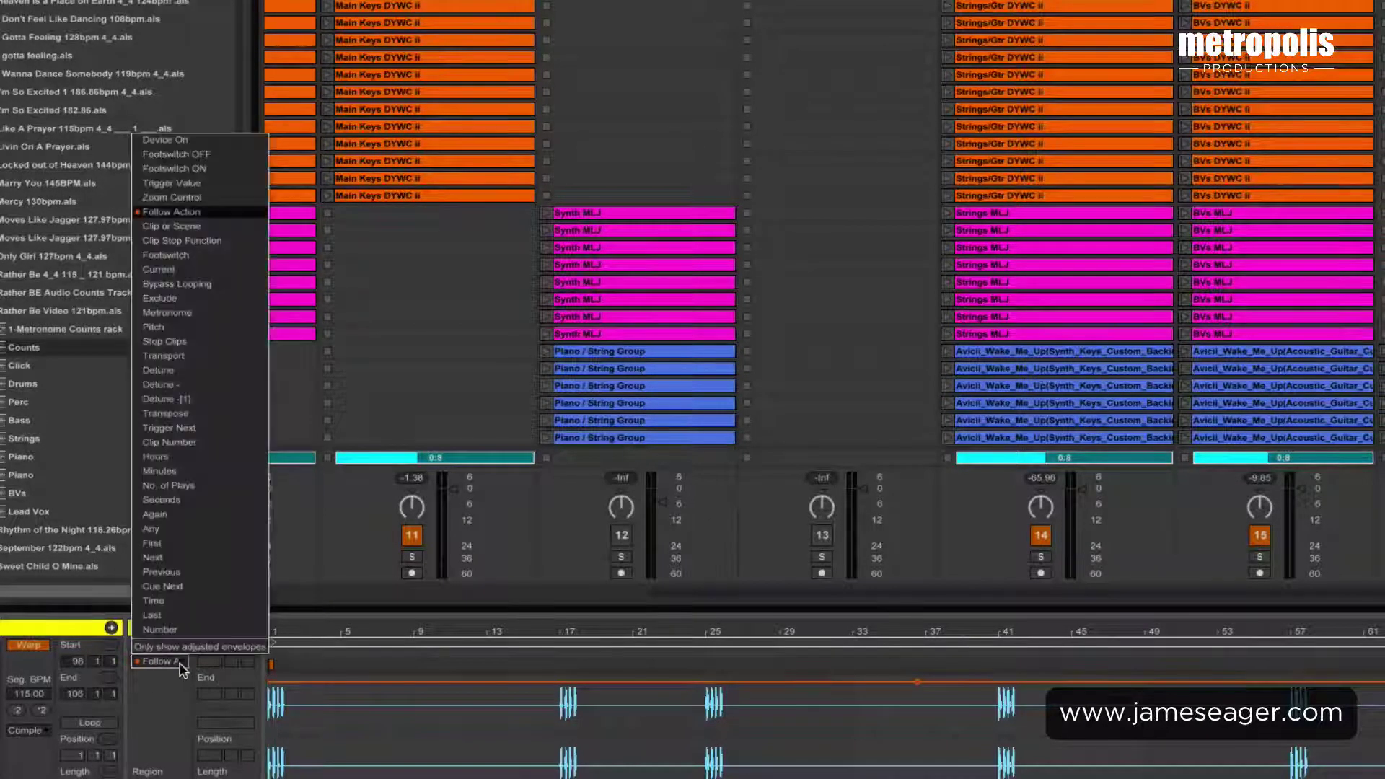
click(210, 358)
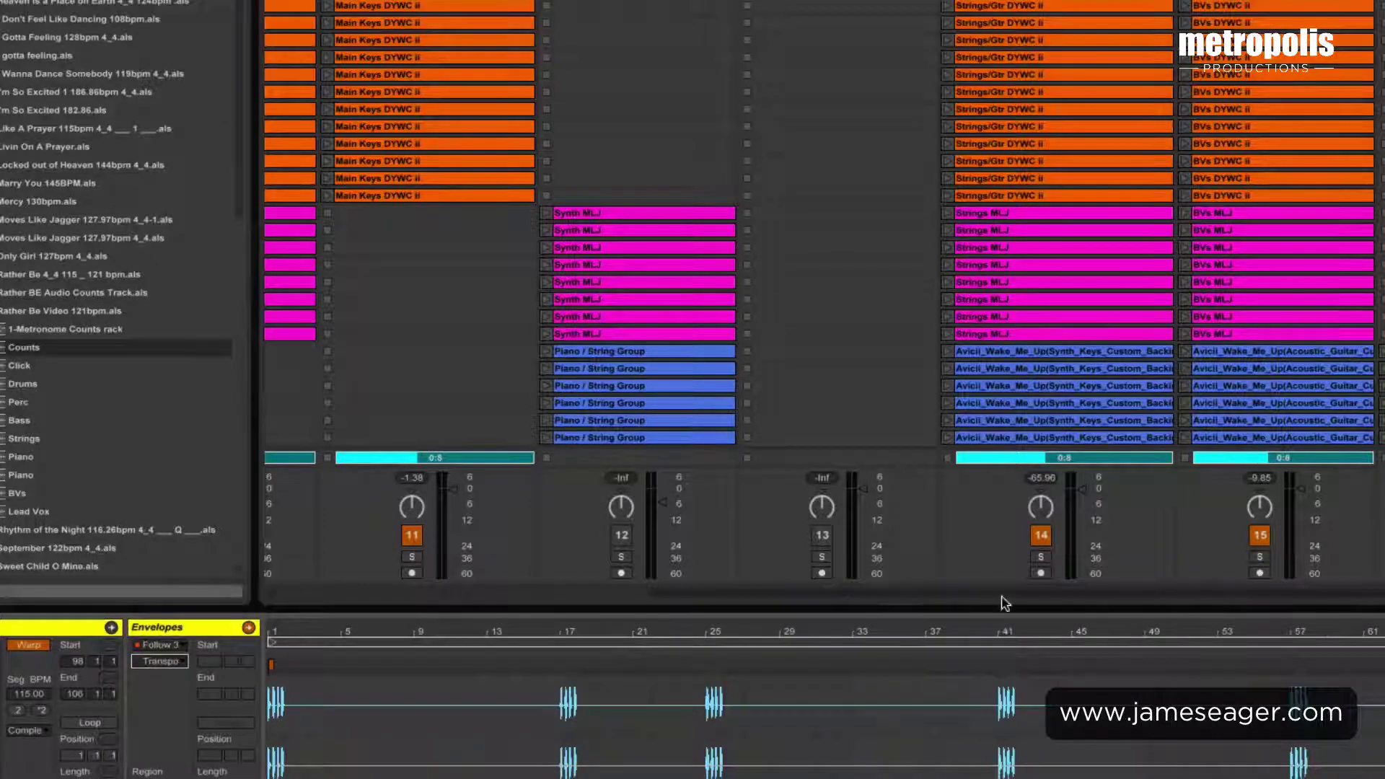
drag(1117, 769, 1116, 705)
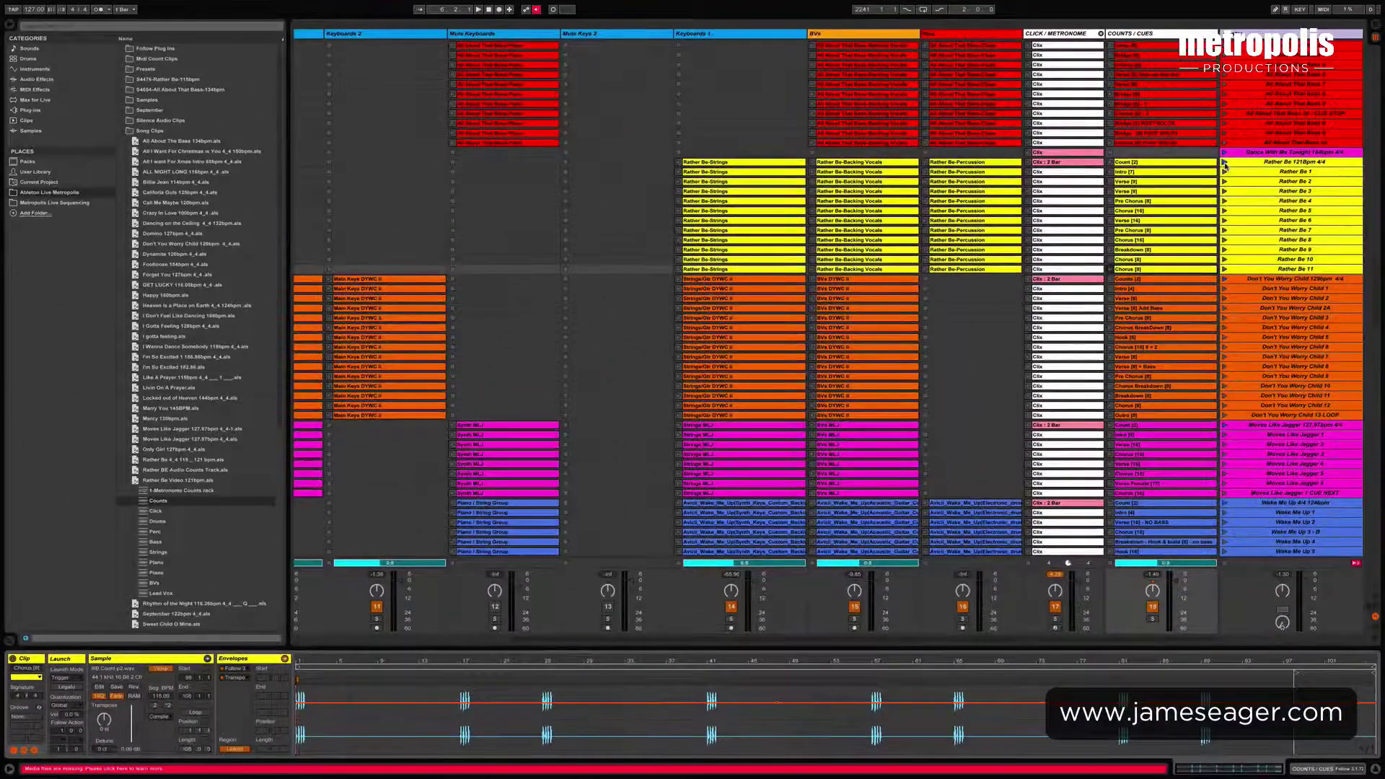
- Launch the Rather Be 121bpm 4/4 scene to start playback at 121 bpm
click(1224, 162)
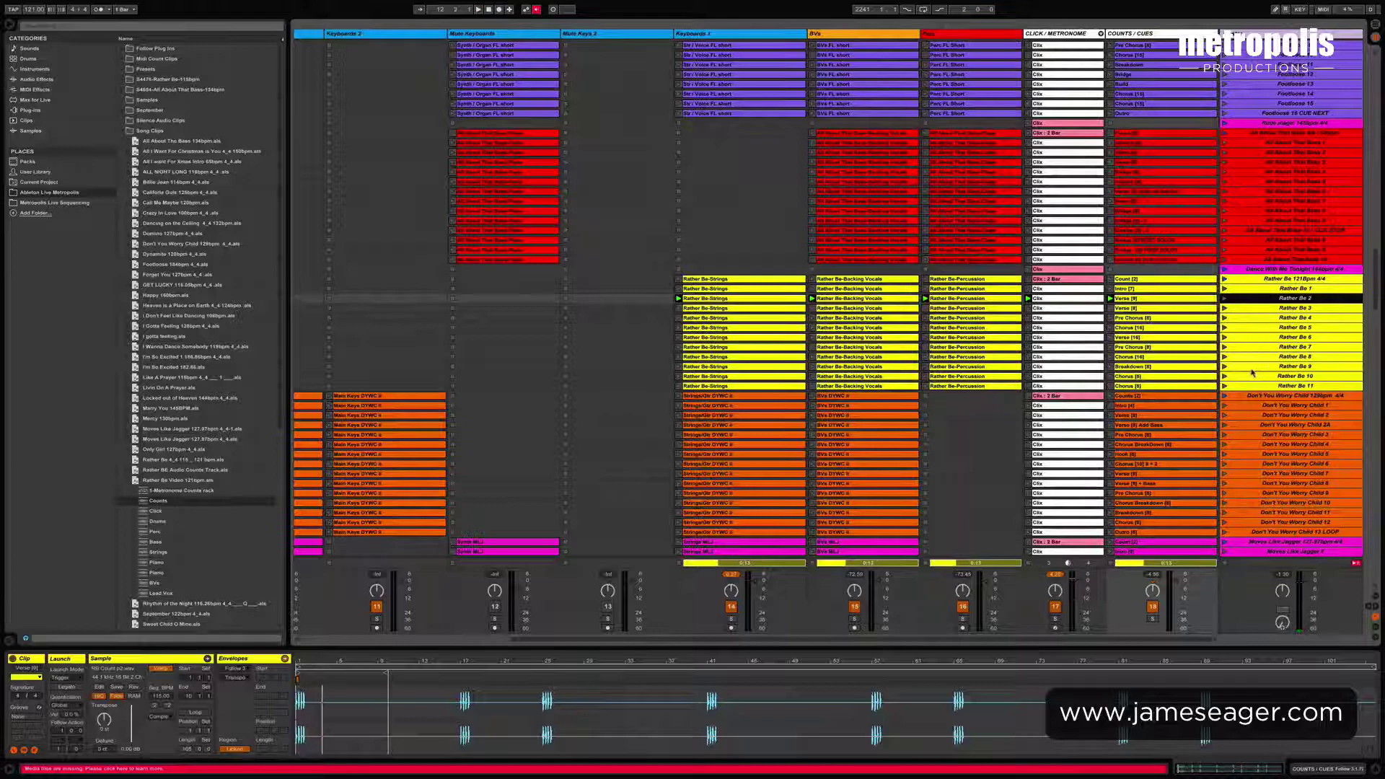
- Show the COUNTS / CUES Follow device, then launch Rather Be 10 and let it run into Don't You Worry Child
click(1142, 34)
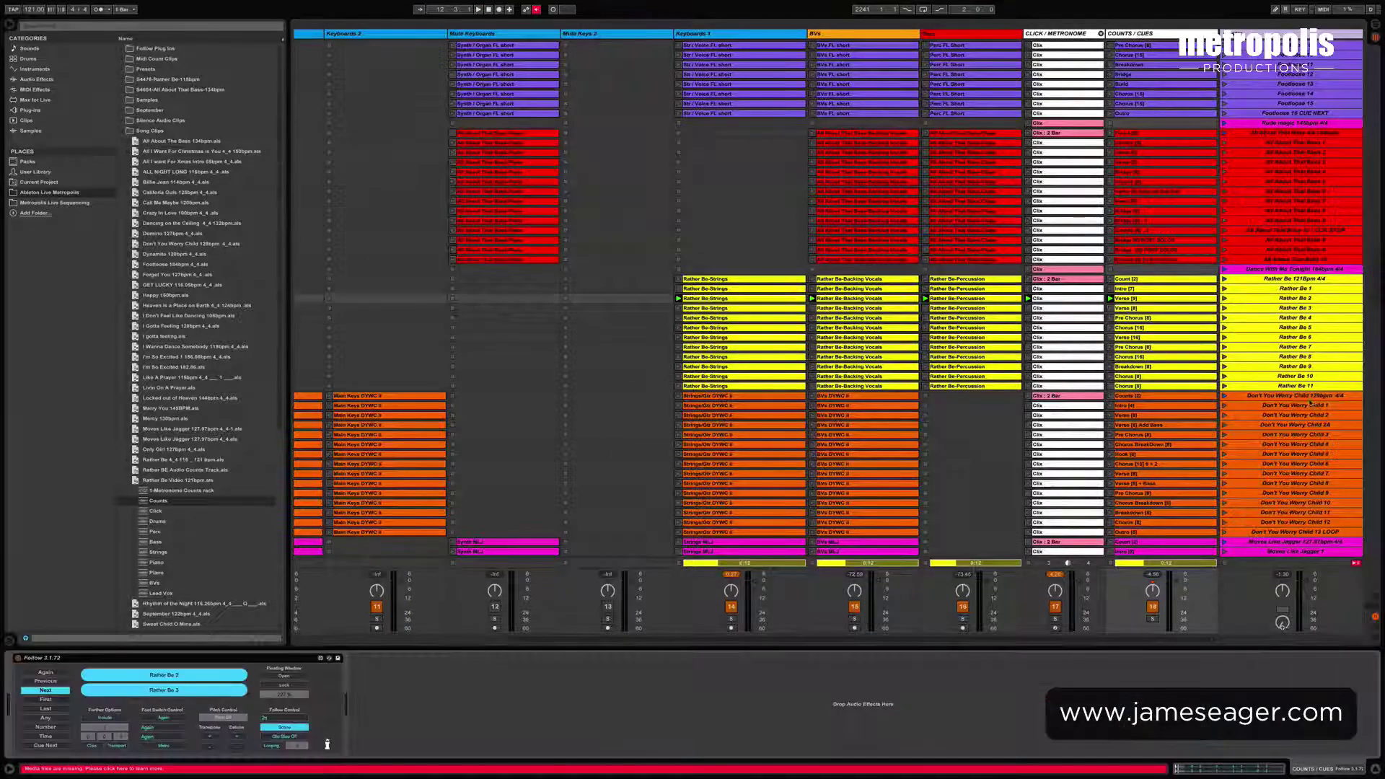
click(1230, 377)
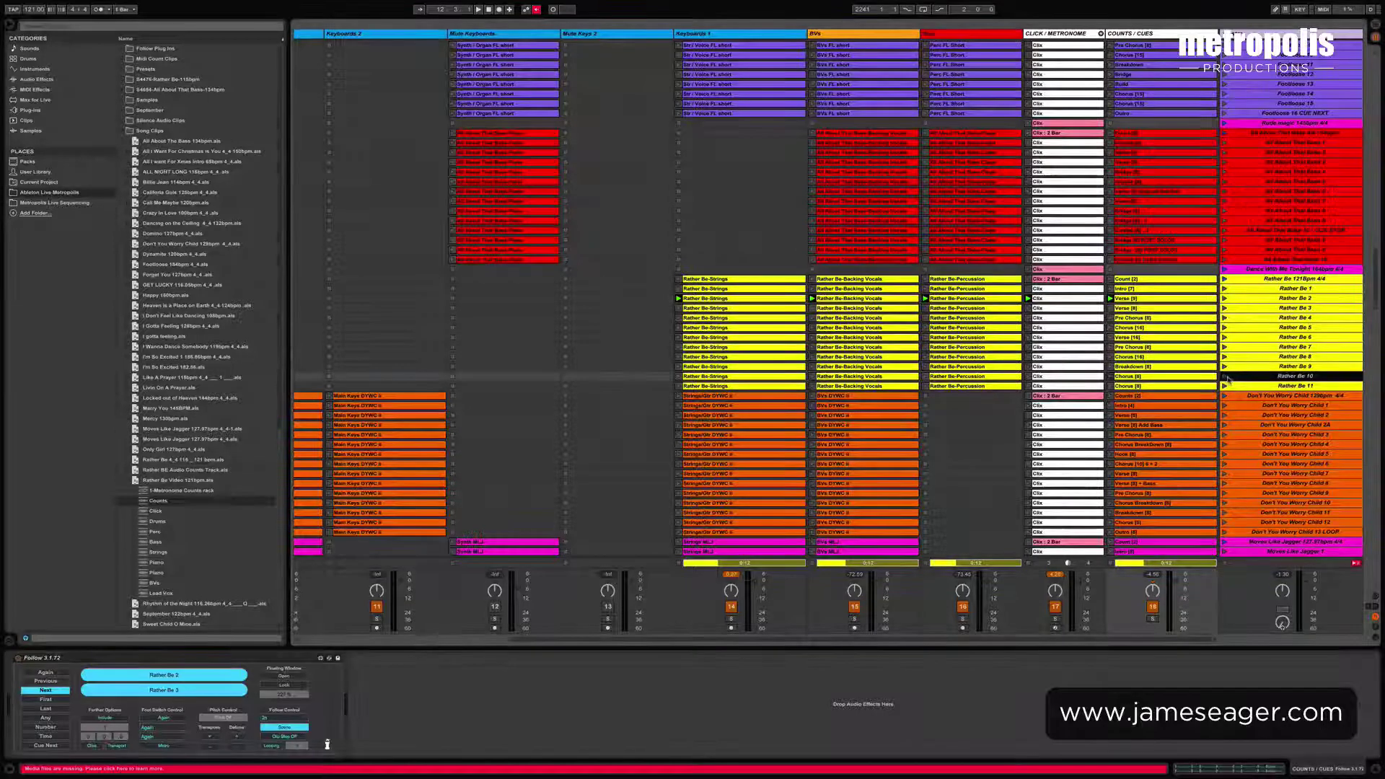
click(1224, 377)
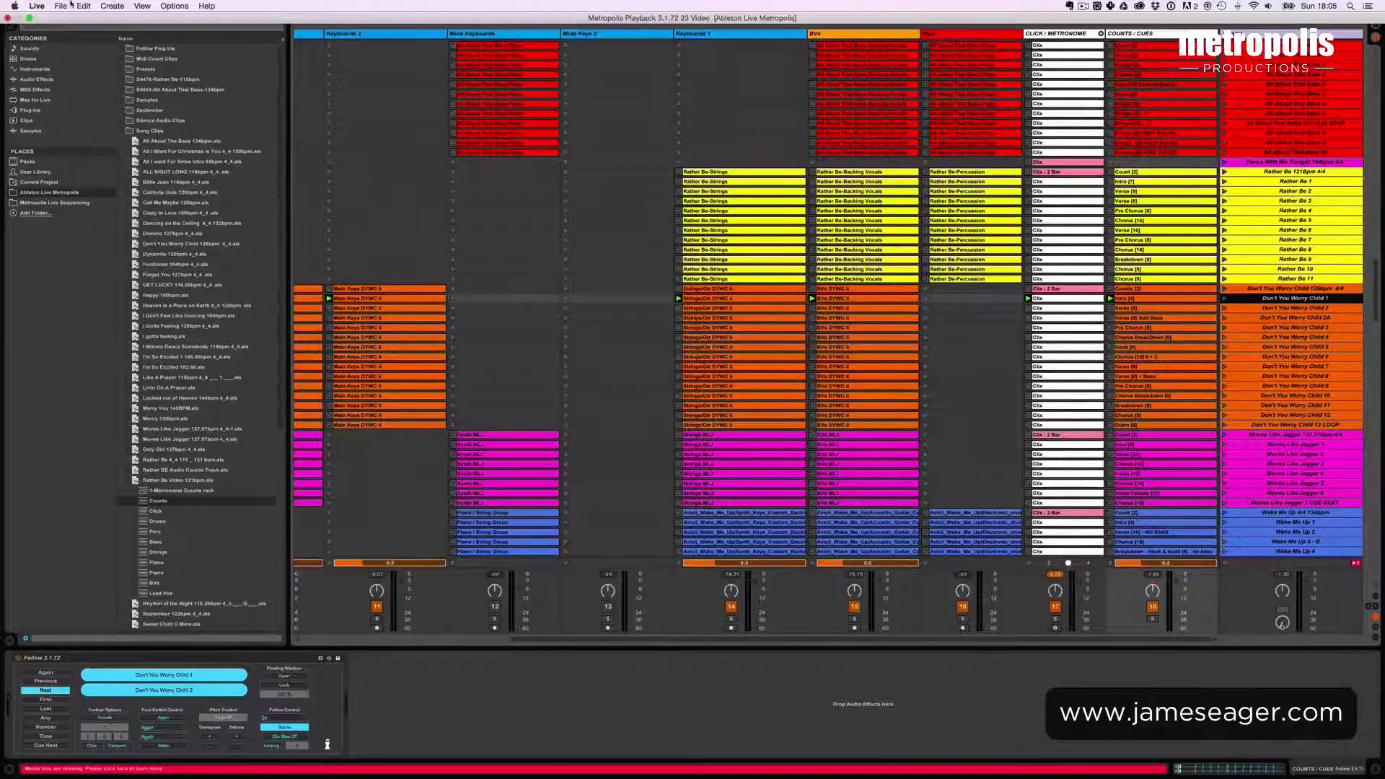
- Run File > Collect All and Save and confirm copying the used media files
click(60, 5)
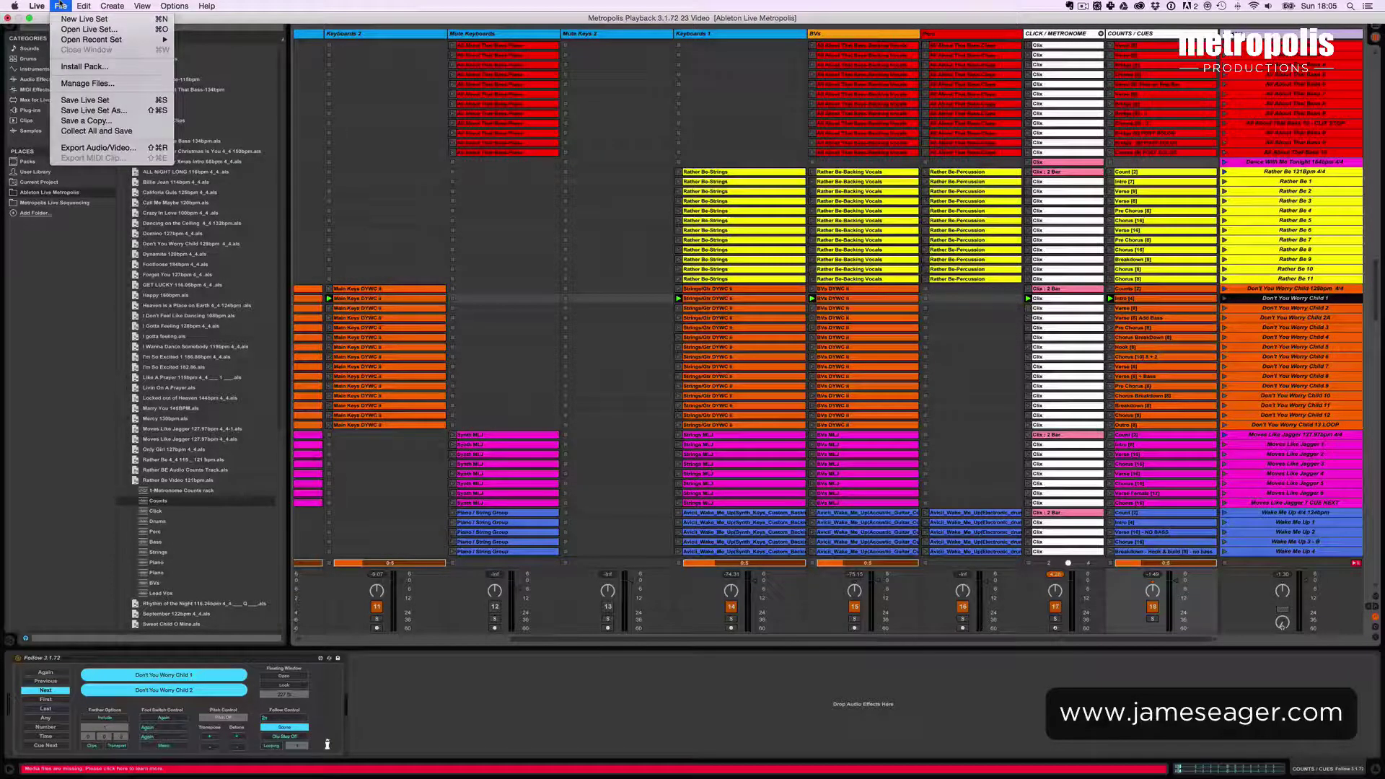
click(97, 131)
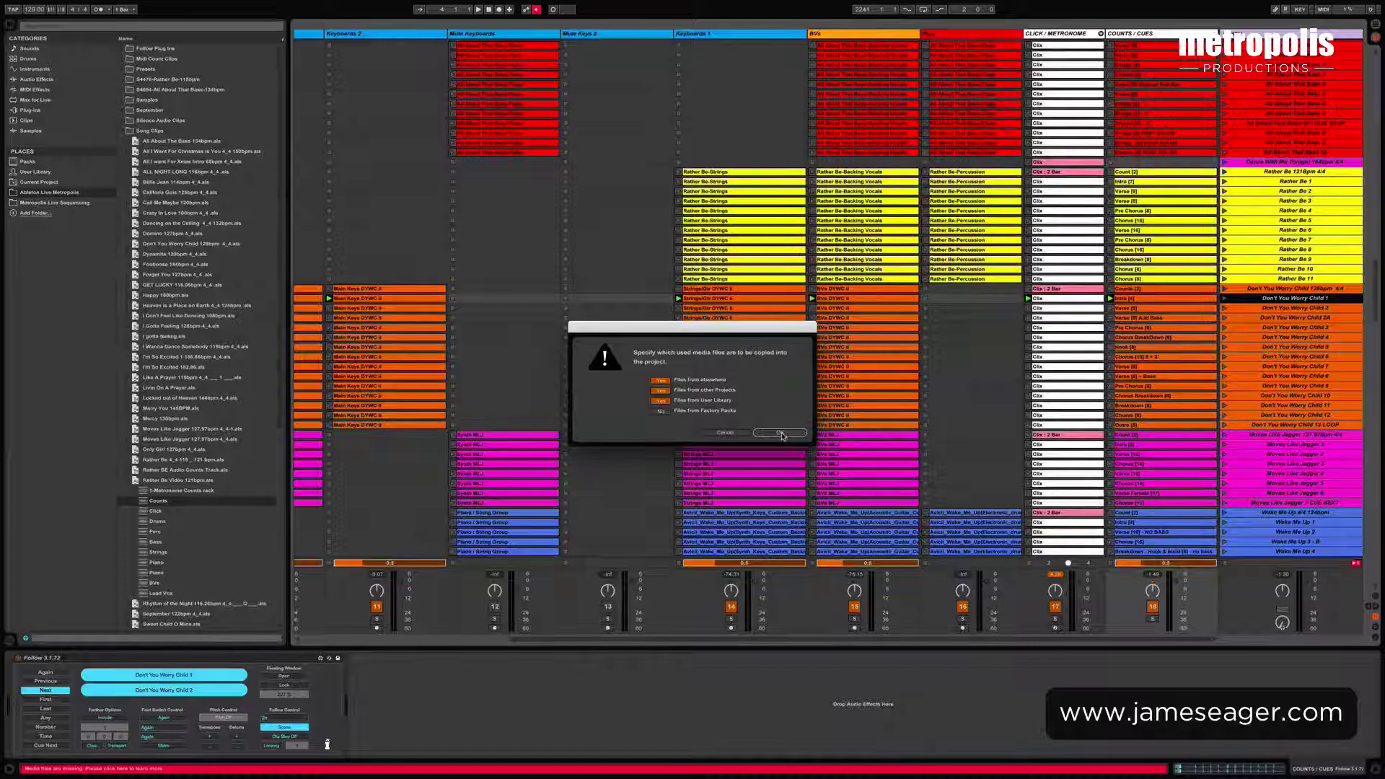
click(780, 434)
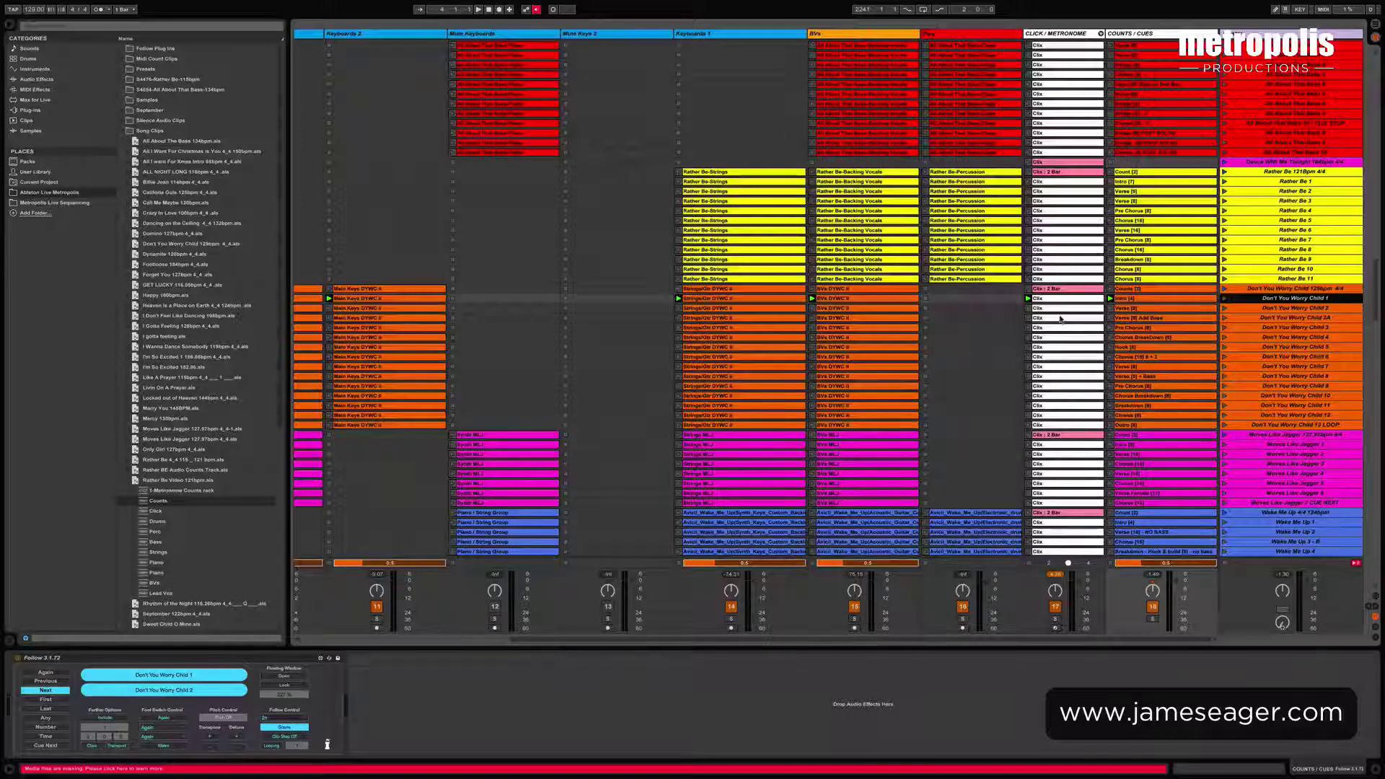
- Step past Don't You Worry Child and select the Dynamite 120bpm 4/4 scene to launch next
key(Down)
key(Down)
key(Down)
key(Down)
key(Down)
key(Down)
key(Down)
key(Down)
key(Down)
key(Down)
key(Down)
key(Down)
key(Down)
key(Down)
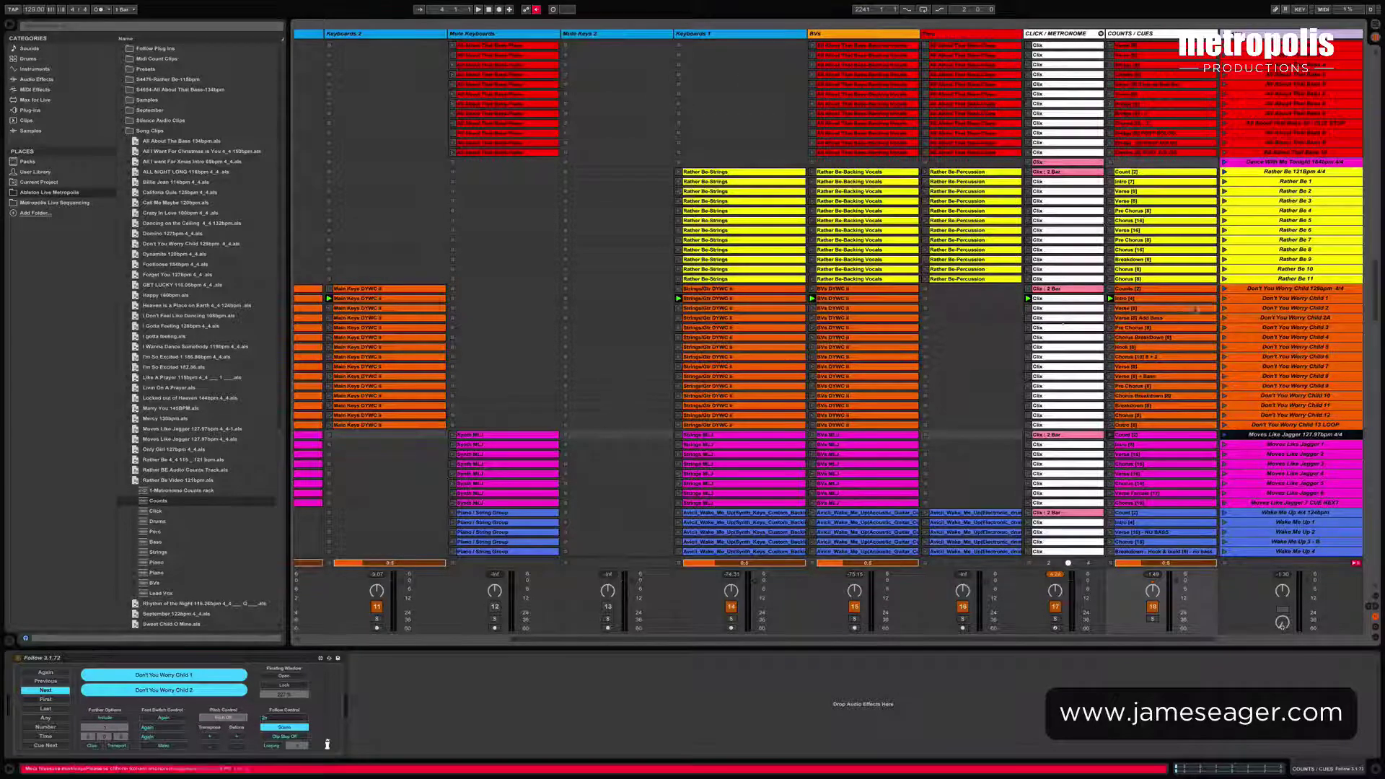
scroll(1226, 400, down, 10)
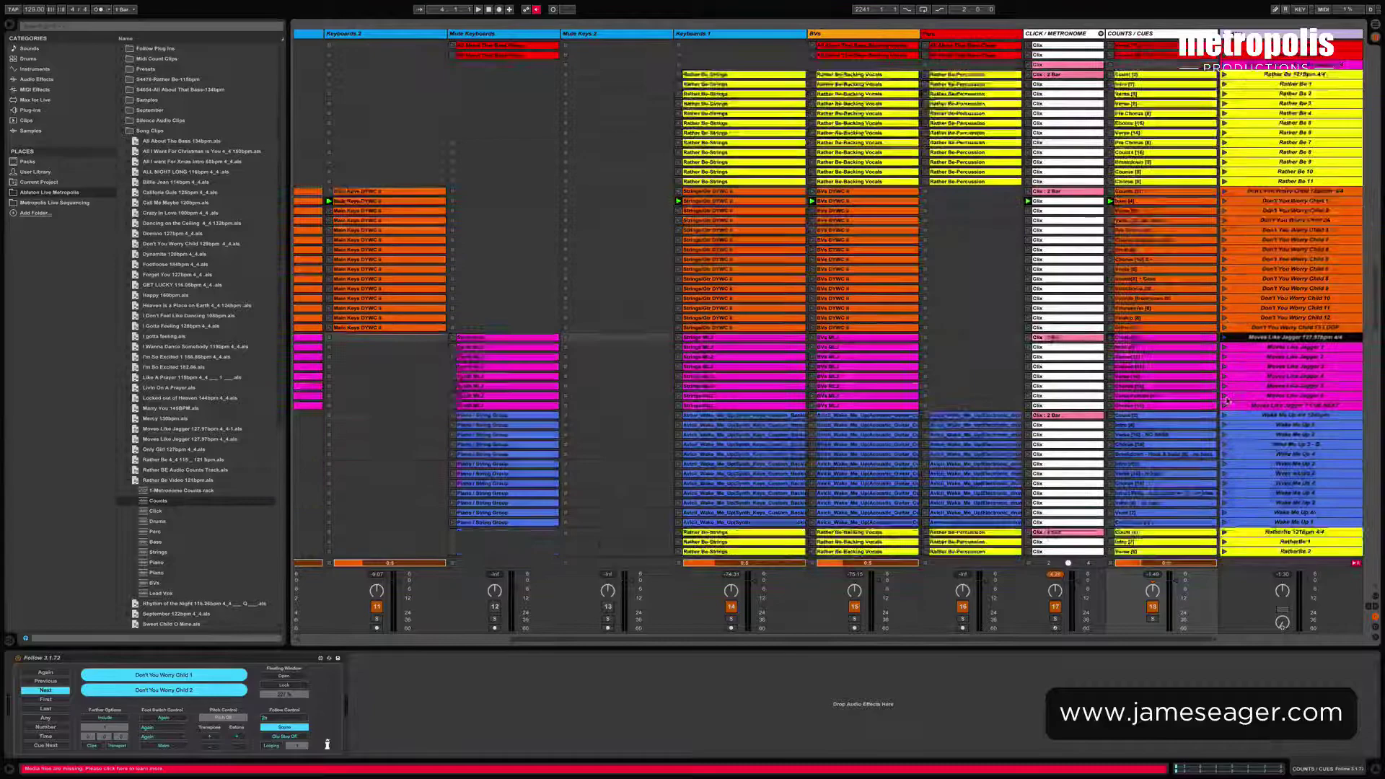
scroll(1226, 398, up, 4)
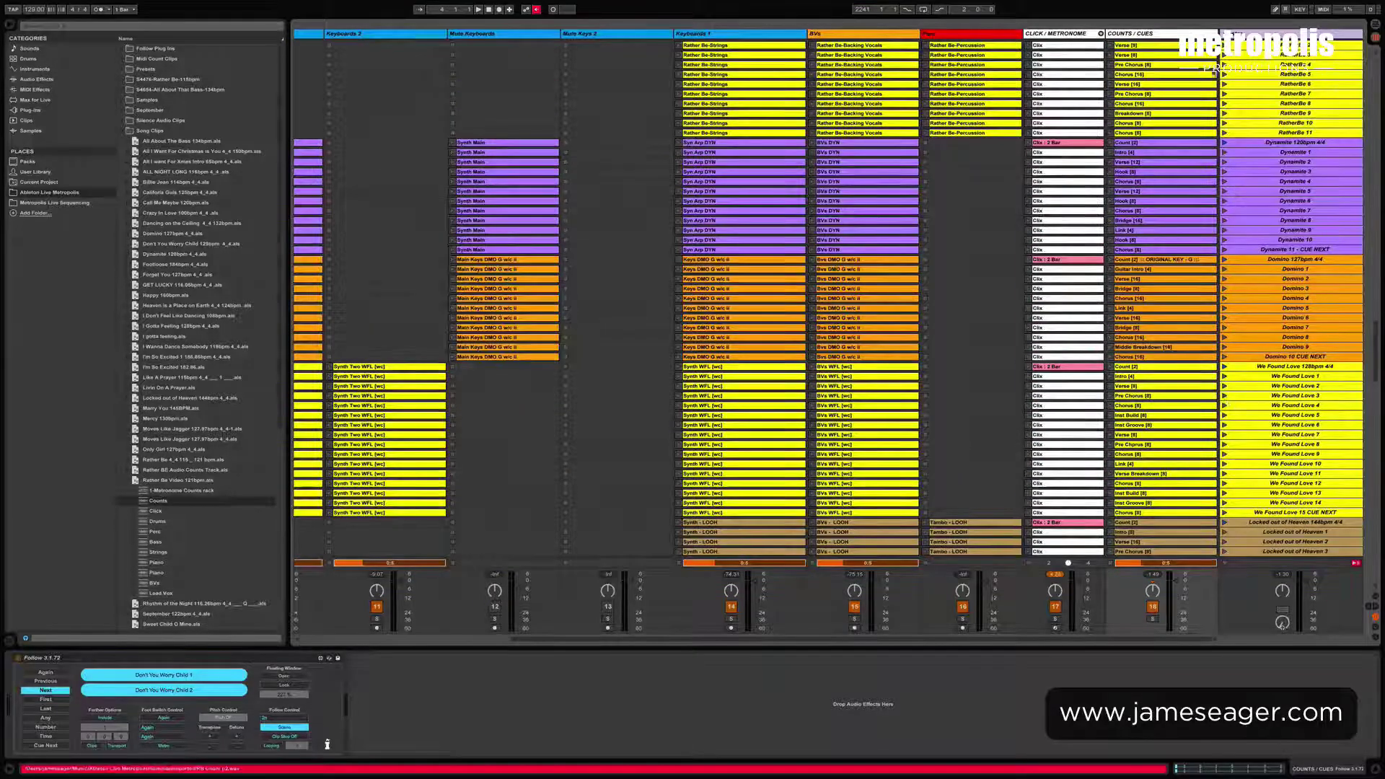
click(1244, 143)
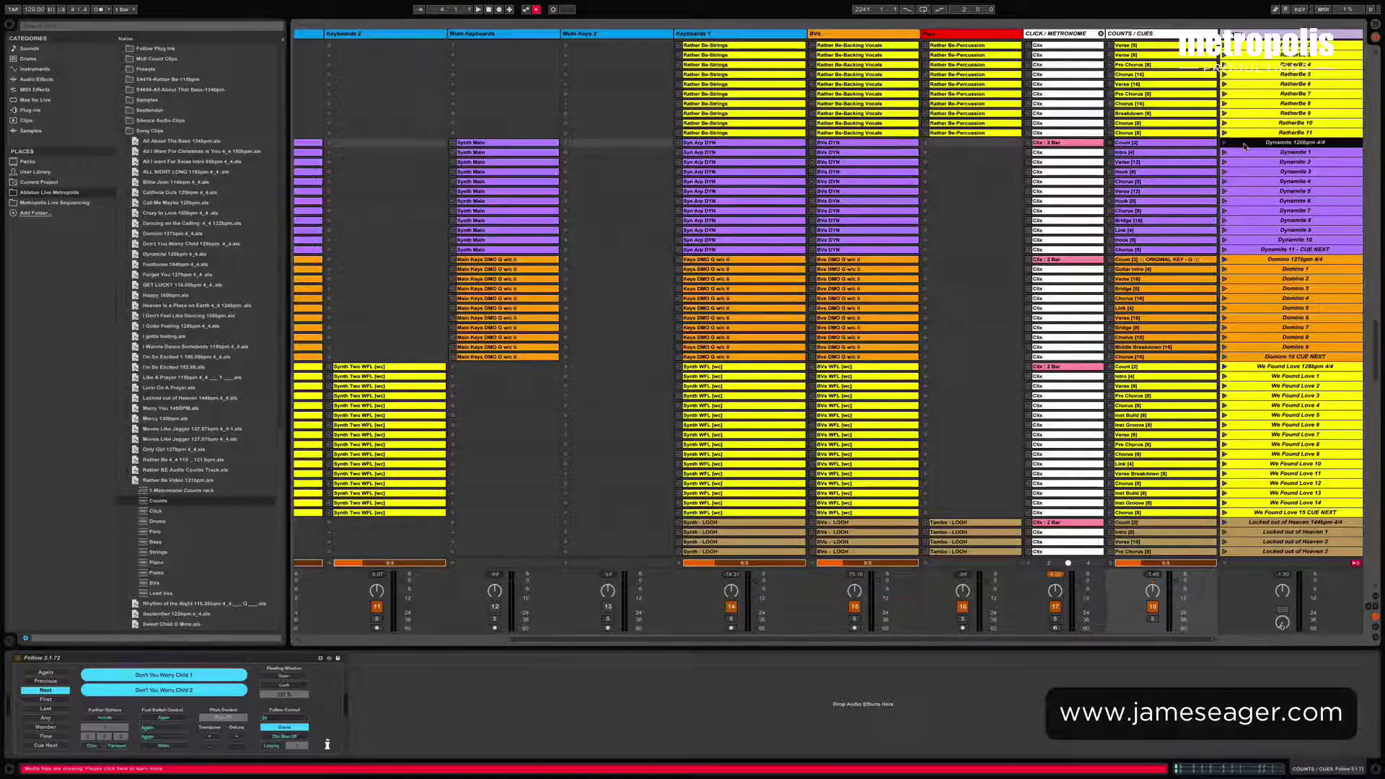